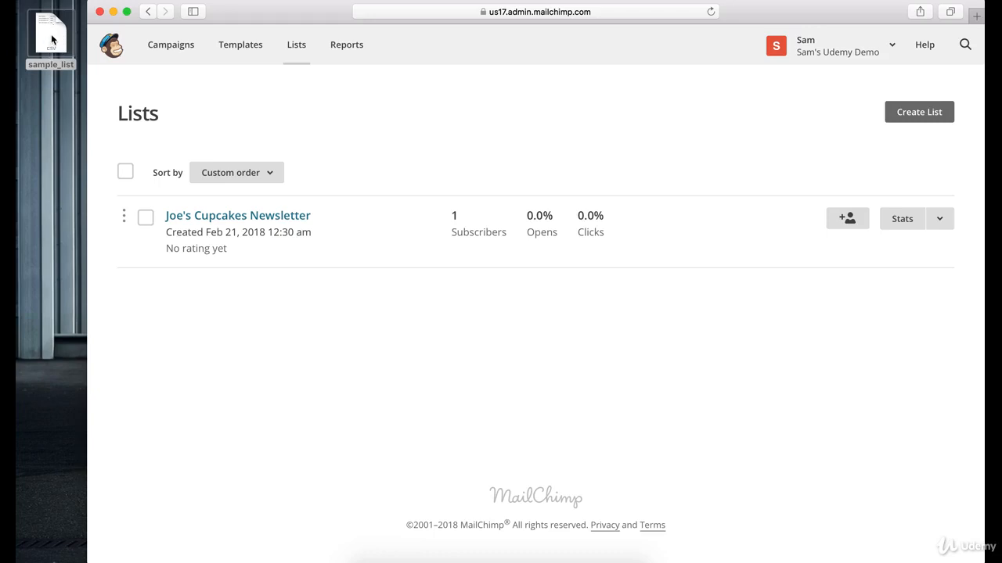
- Open the sample_list CSV file from the desktop and widen the Email Address column to fit the full addresses
double_click(51, 39)
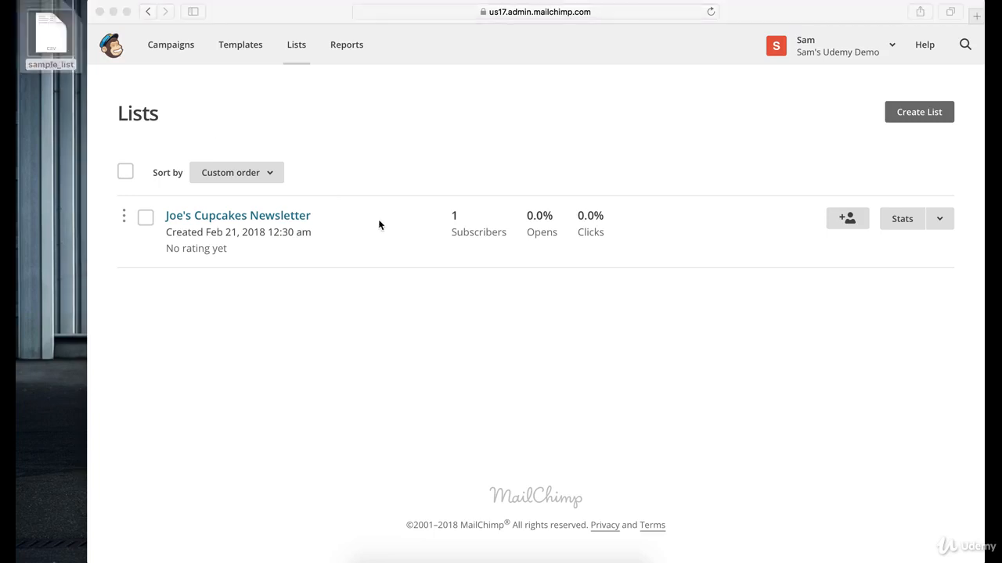
left_click_drag(286, 11, 308, 11)
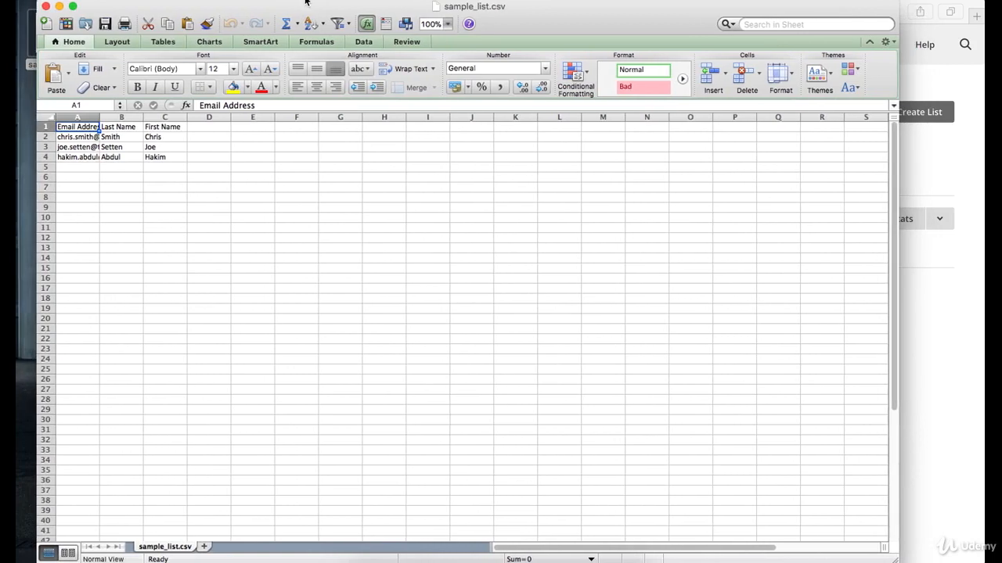
left_click(93, 187)
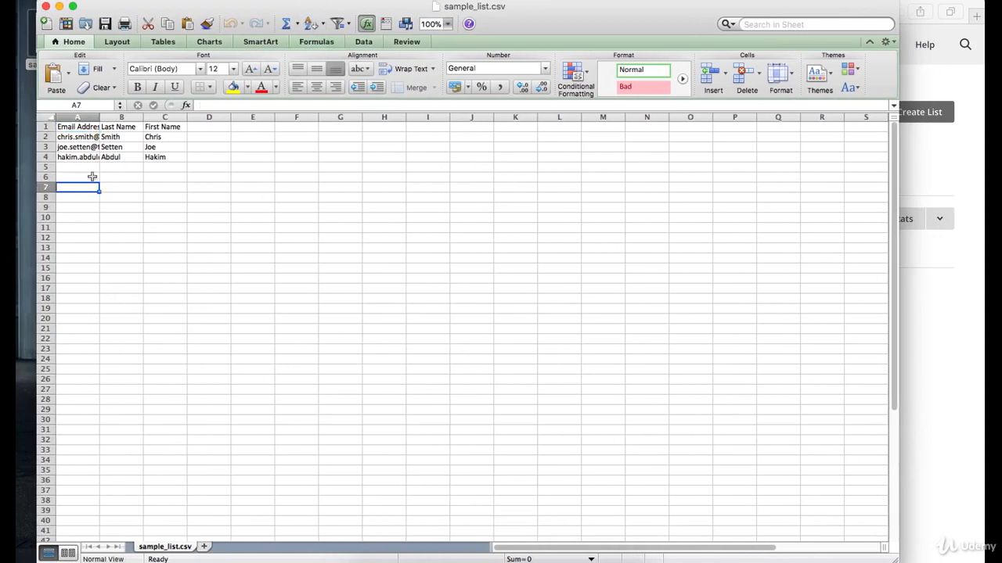
left_click(107, 196)
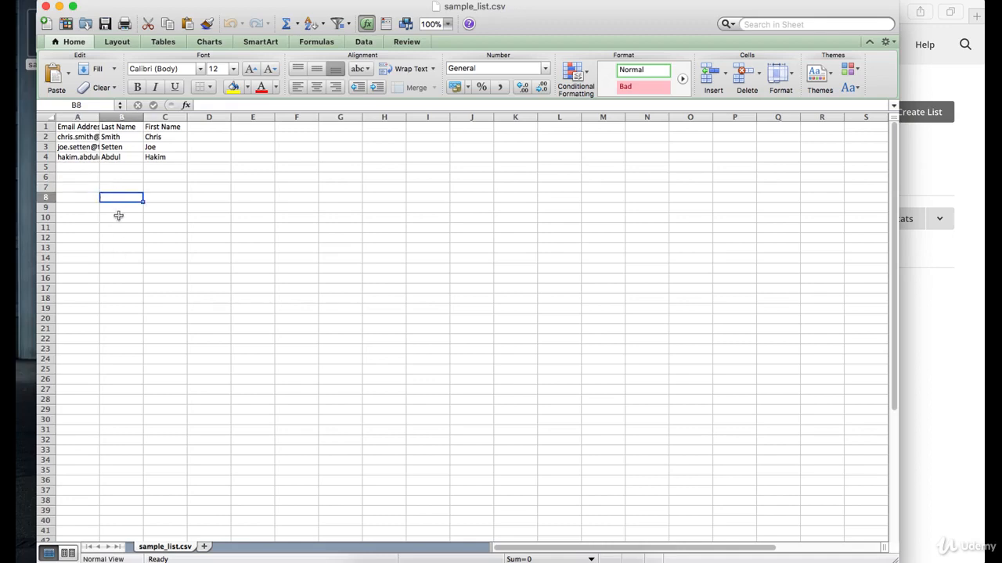
left_click(120, 217)
left_click(123, 248)
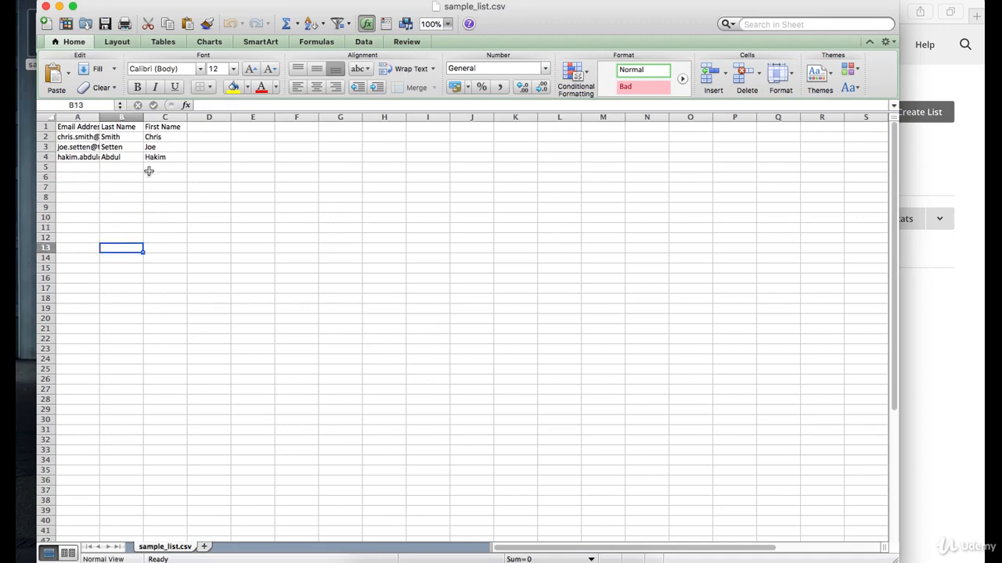
left_click_drag(100, 116, 145, 116)
left_click(137, 218)
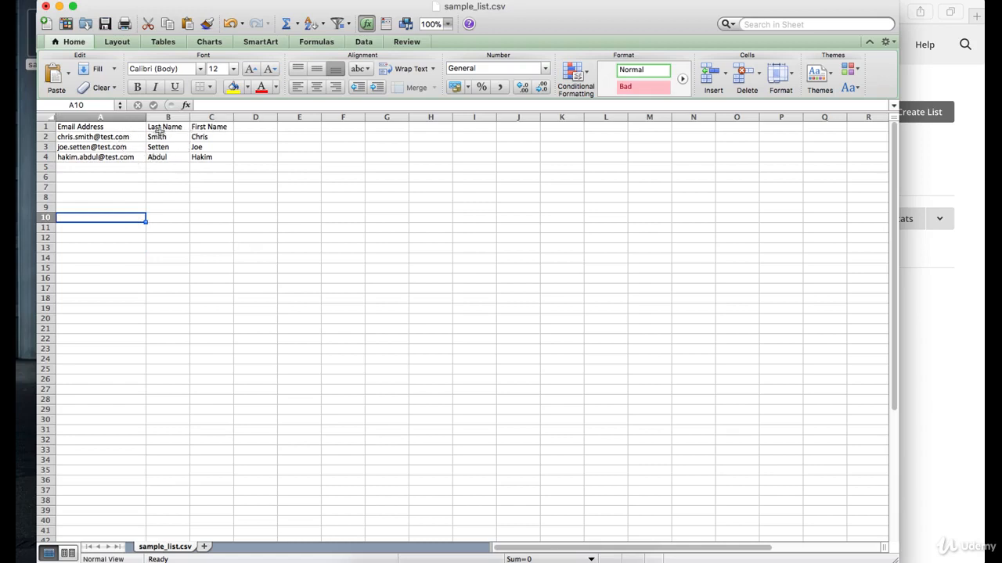
left_click(119, 247)
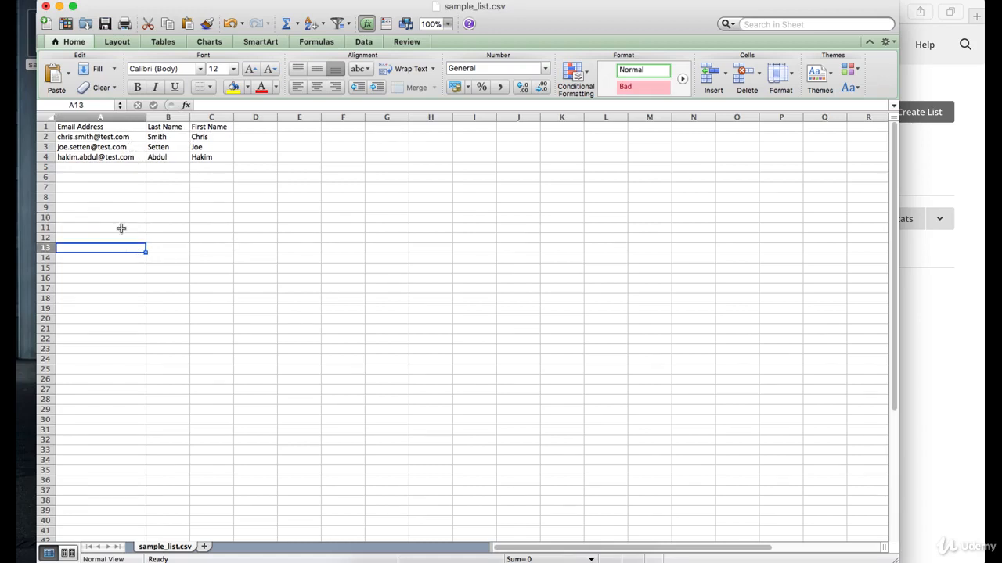
- Examine the Email Address, Last Name and First Name columns and the contact entries beneath their headers
left_click(96, 129)
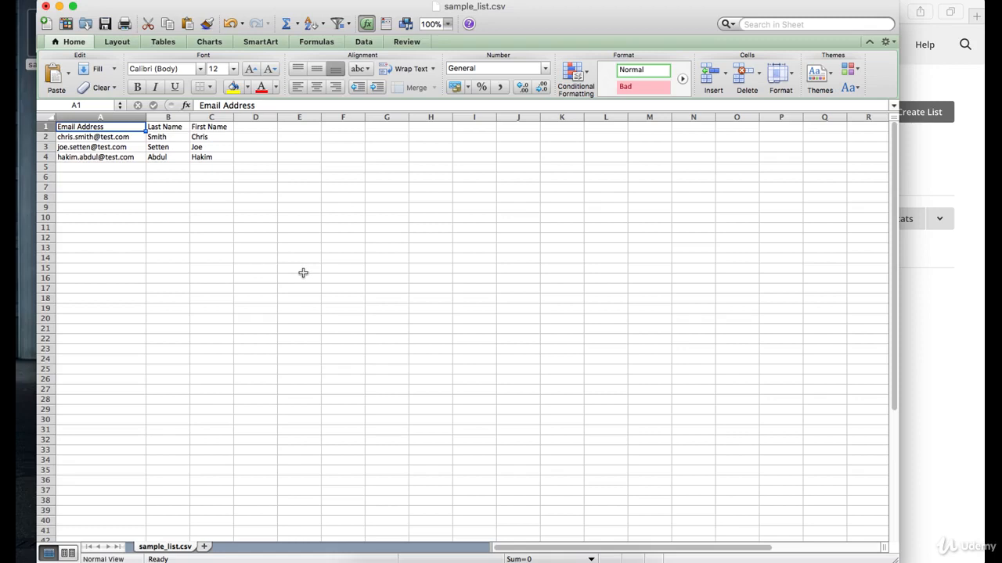
left_click(114, 177)
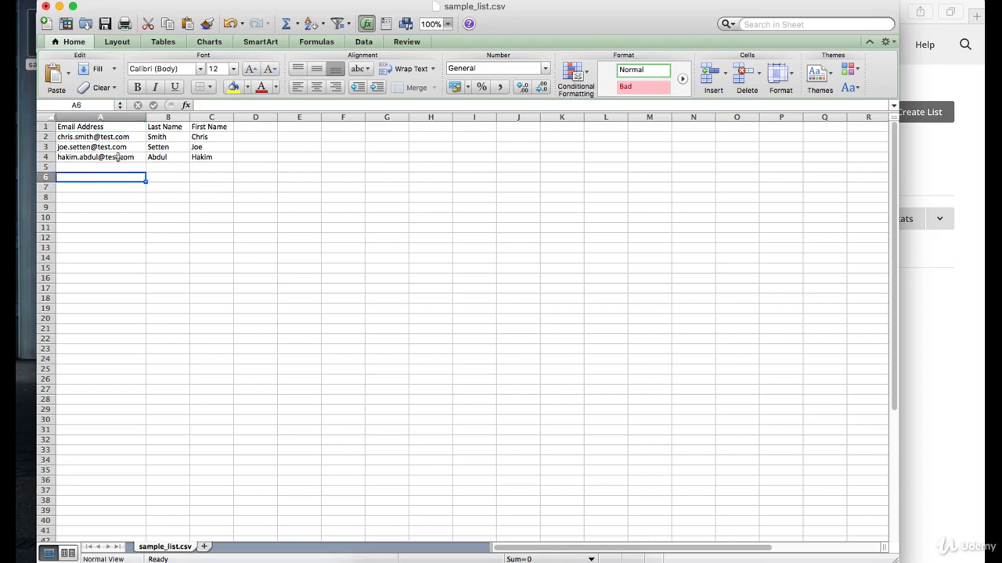
left_click(119, 157)
left_click(116, 147)
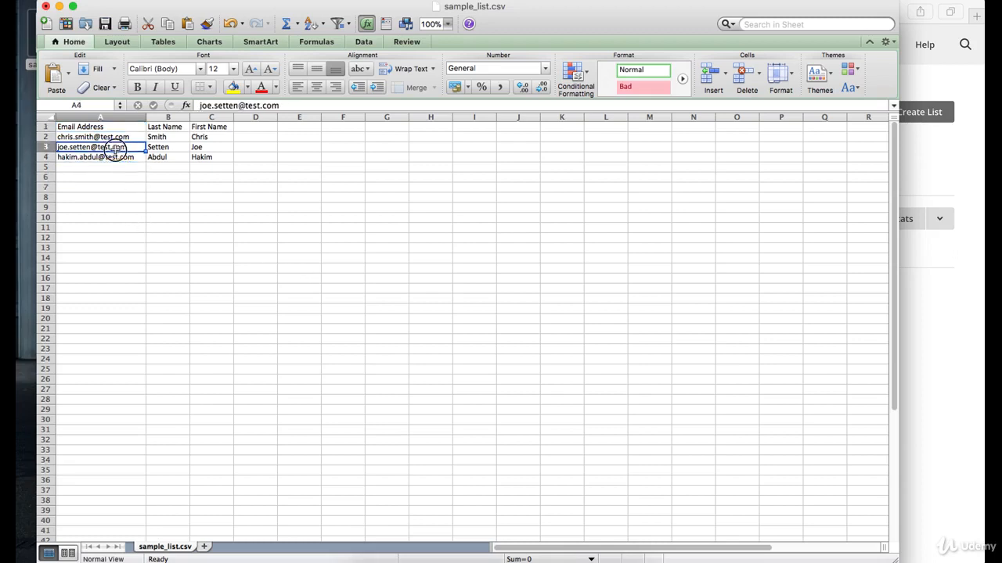
left_click(115, 137)
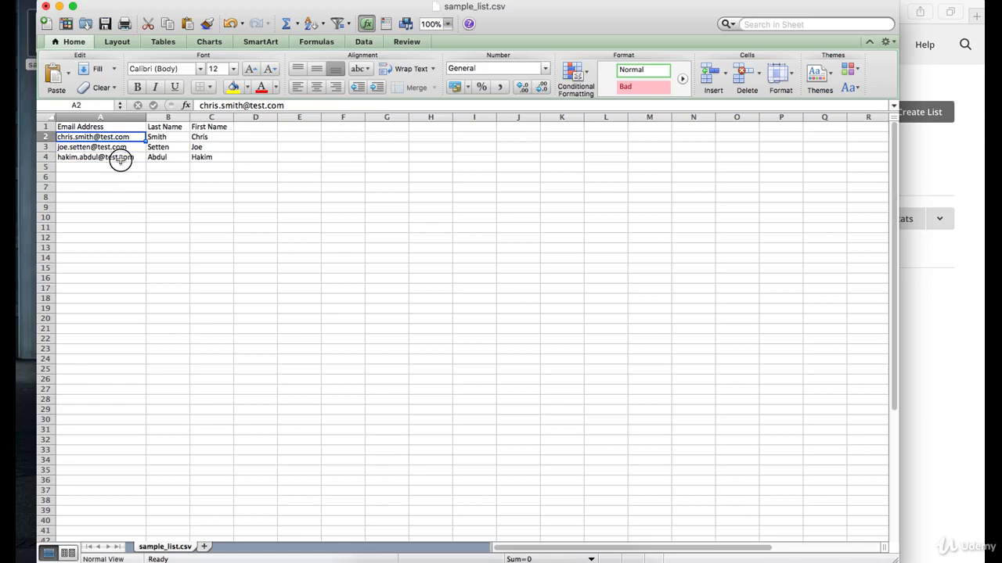
left_click(118, 158)
left_click(116, 139)
left_click(113, 148)
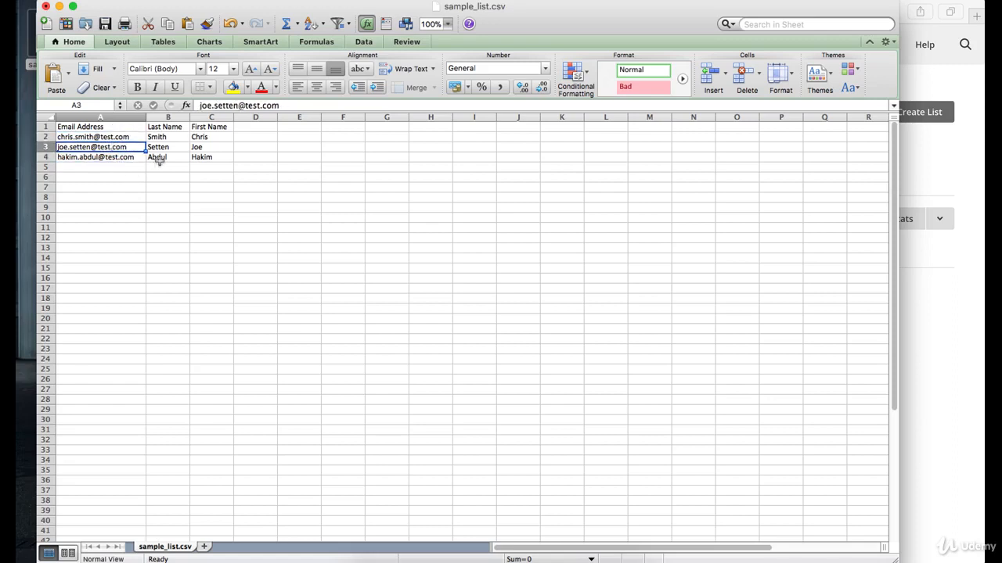
left_click(166, 138)
left_click(163, 157)
left_click(210, 157)
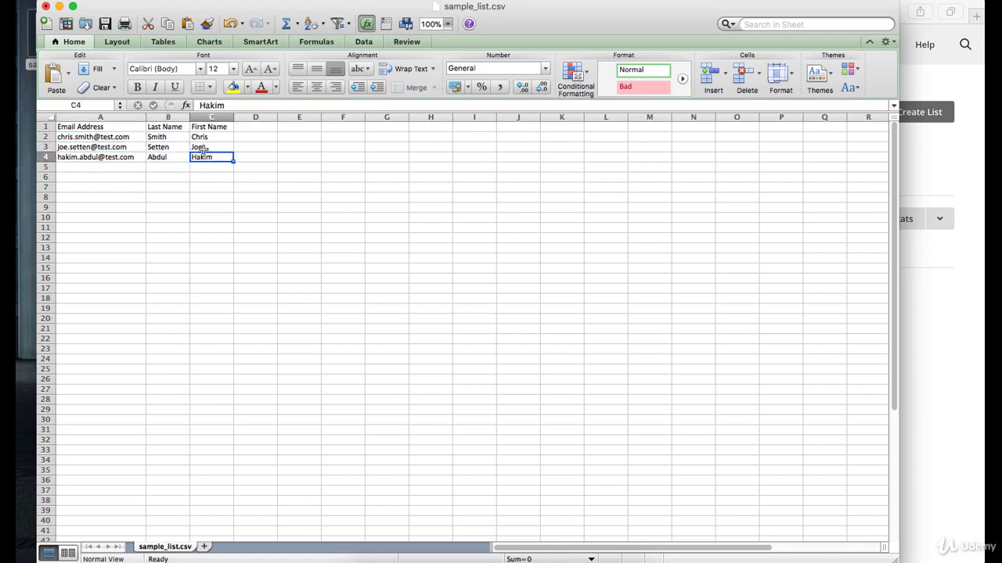
left_click(205, 148)
left_click(327, 138)
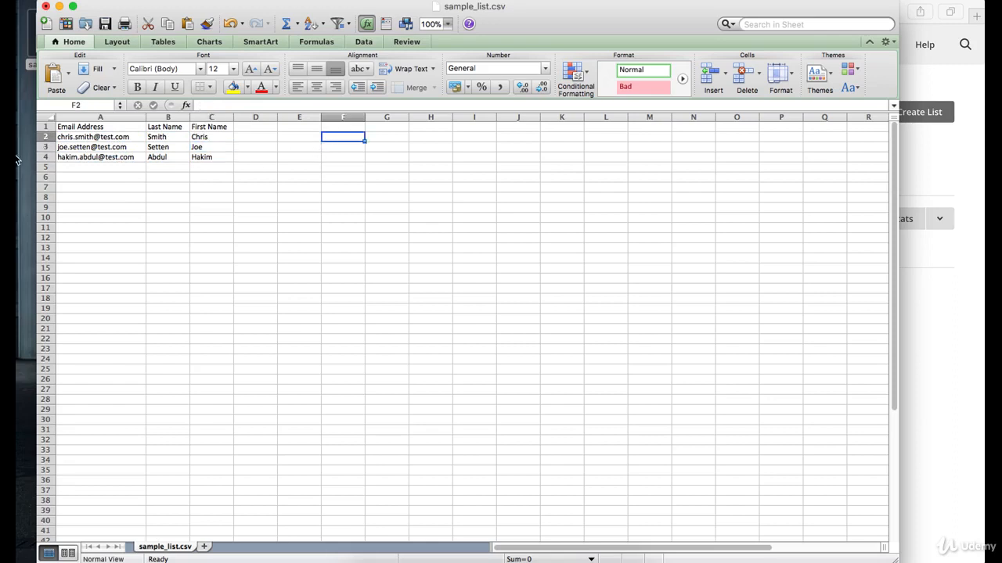
- Review how the Email Address header in cell A1 labels the addresses listed beneath it
left_click(93, 137)
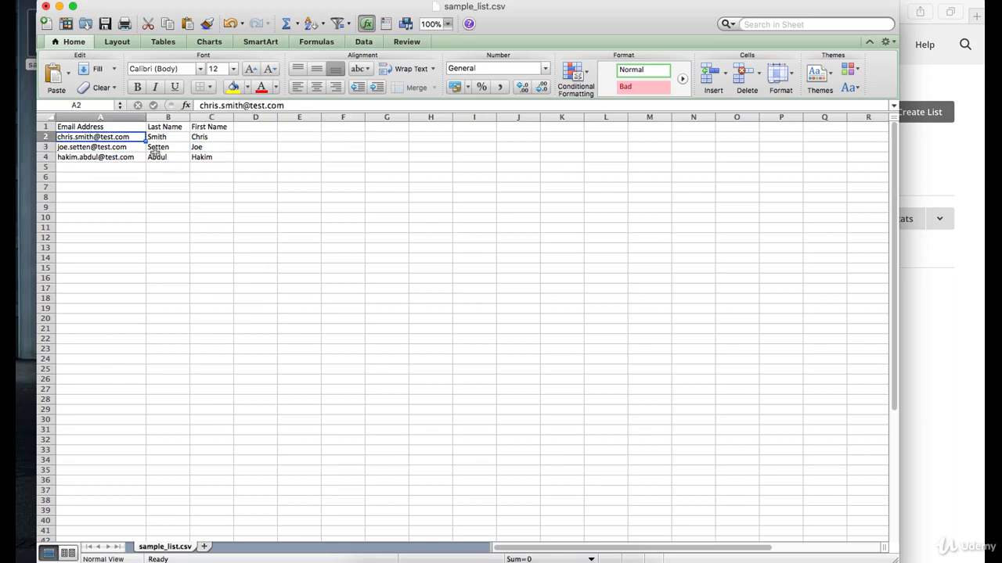
left_click(113, 148)
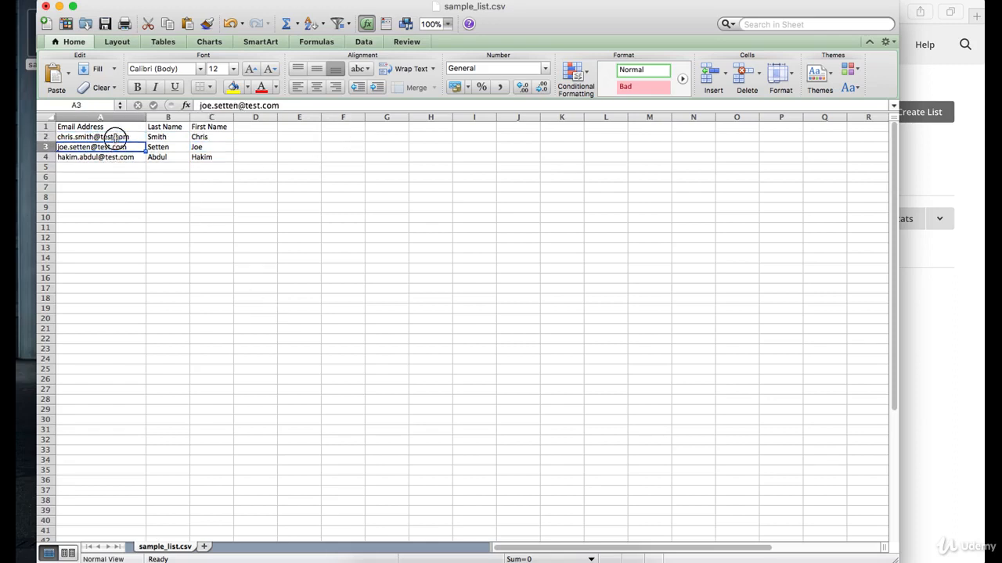
left_click(110, 137)
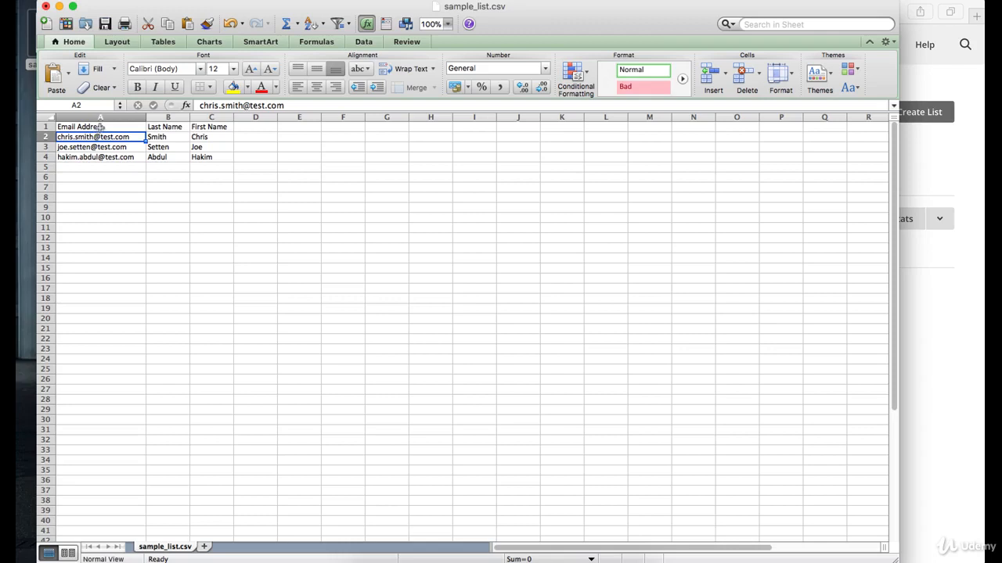
left_click(101, 127)
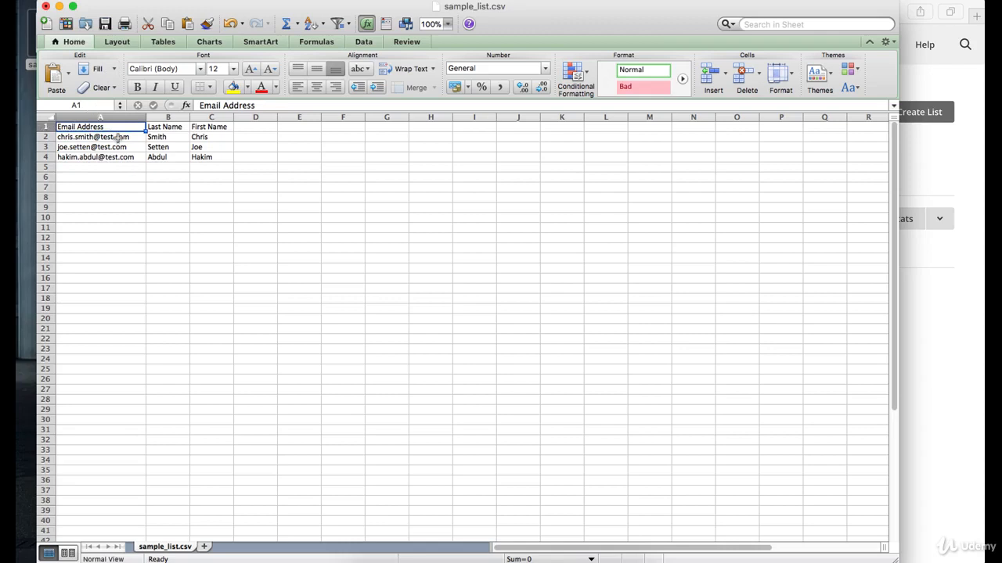
left_click(104, 192)
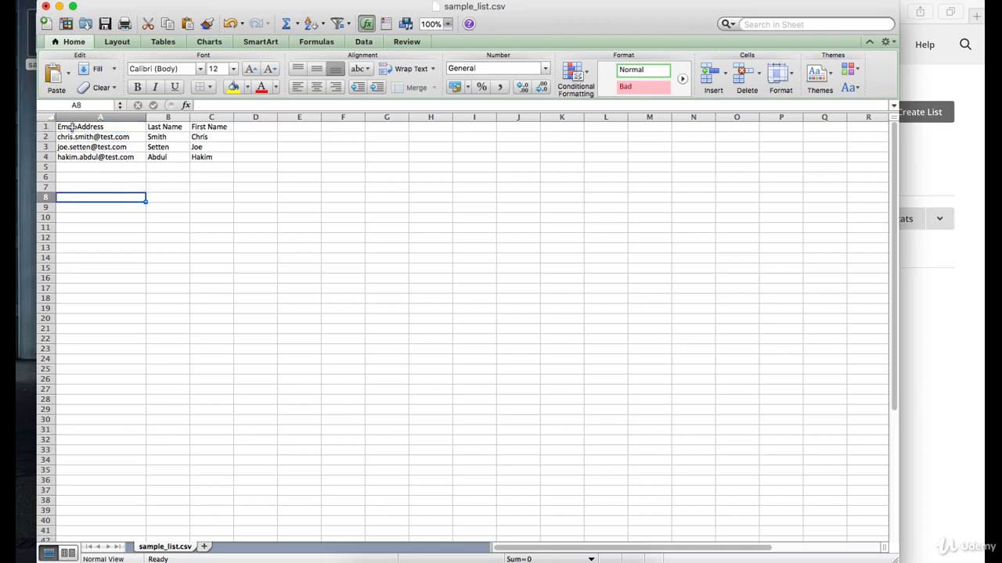
left_click(72, 128)
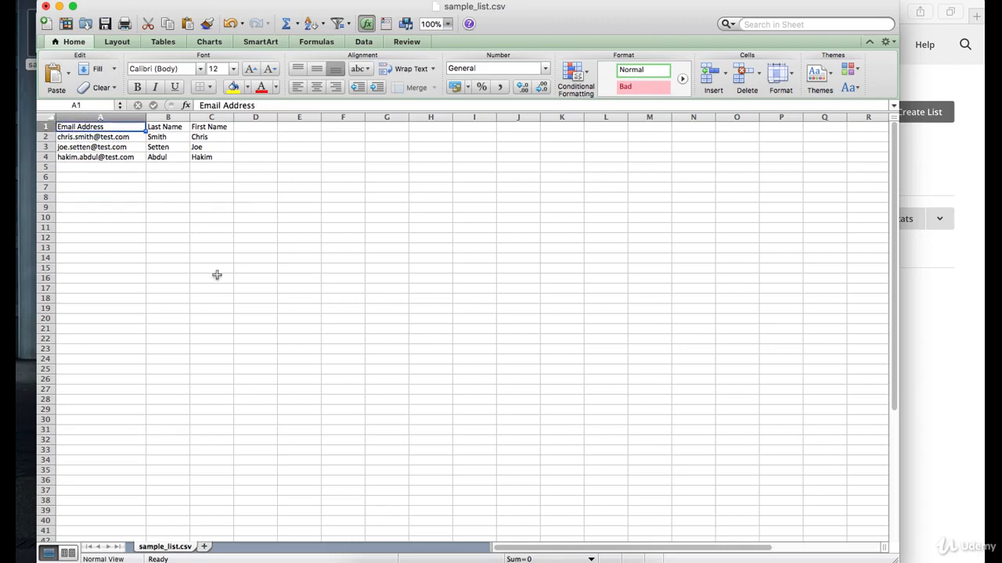
left_click(115, 139)
left_click(110, 127)
left_click(123, 177)
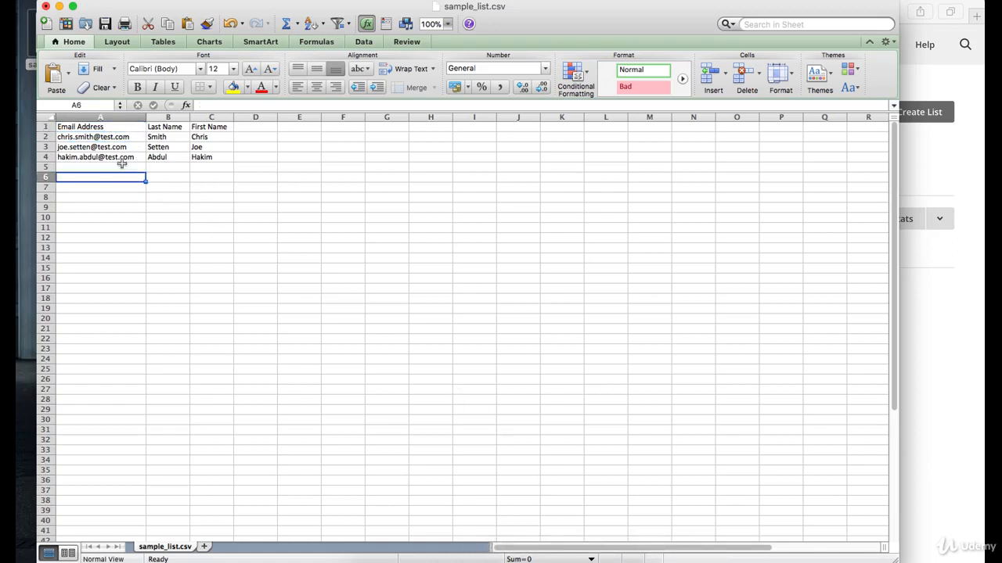
left_click(119, 160)
left_click(119, 148)
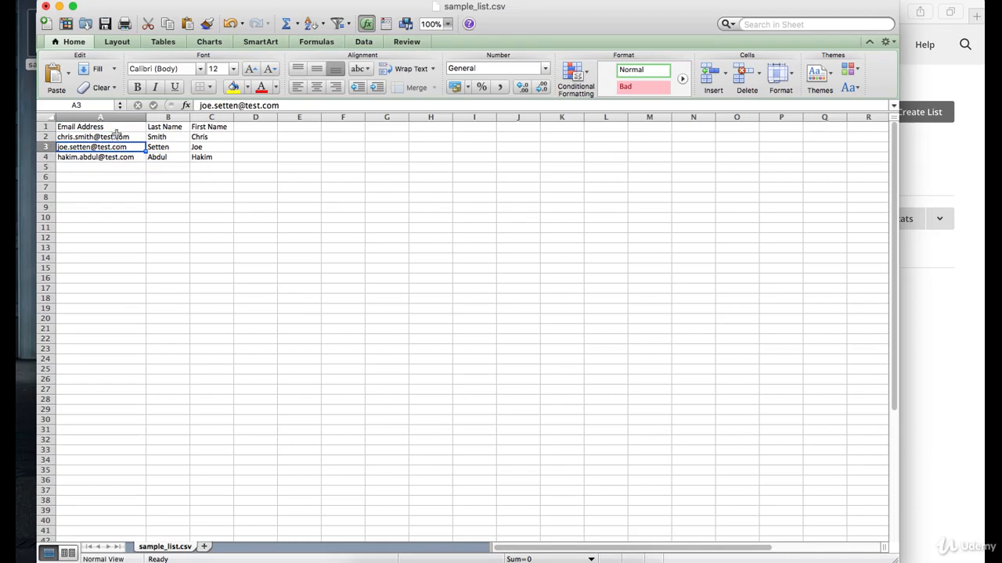
left_click(118, 128)
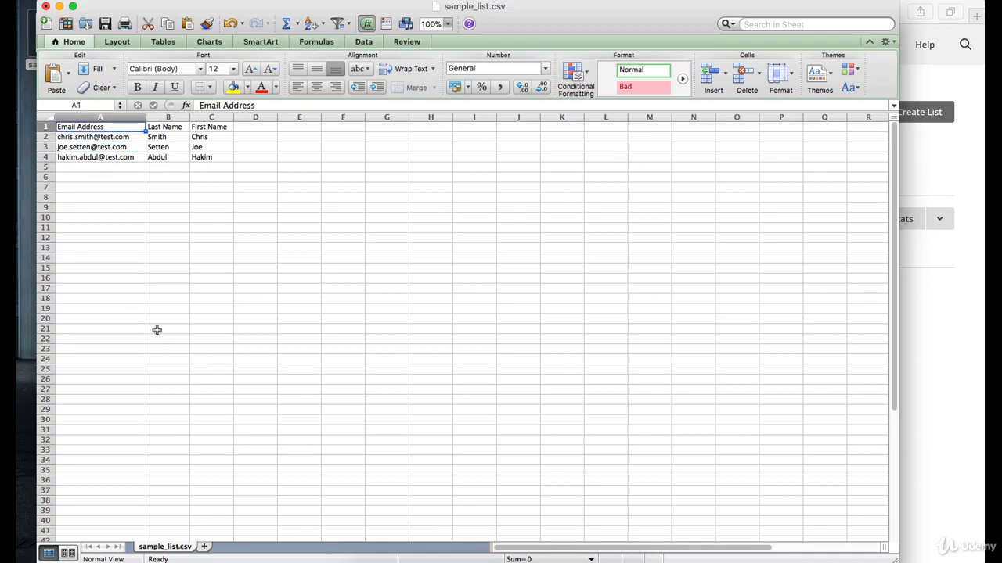
left_click(133, 289)
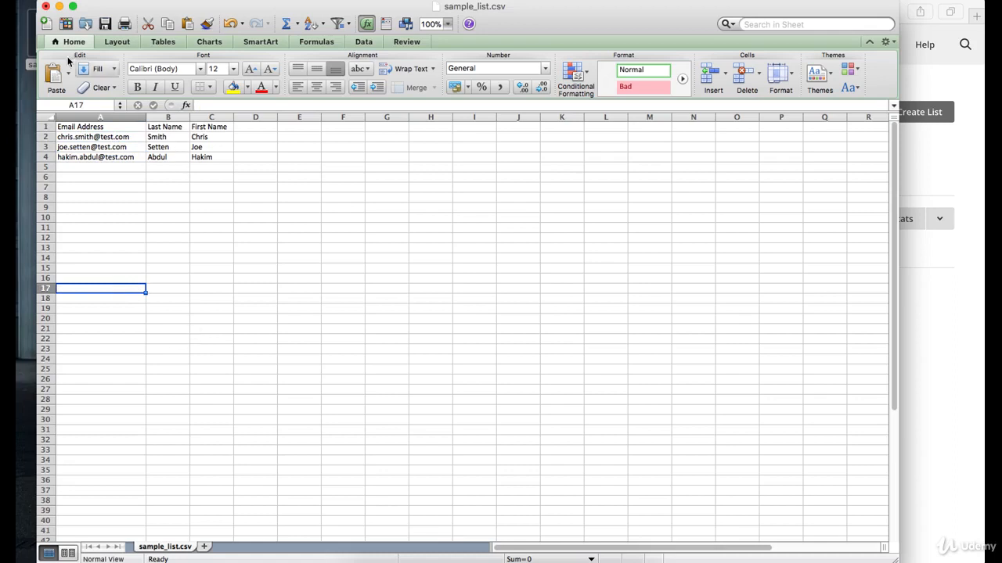
- Close sample_list.csv without saving changes, and open the contact import for the Joe's Cupcakes Newsletter list in MailChimp
left_click(45, 6)
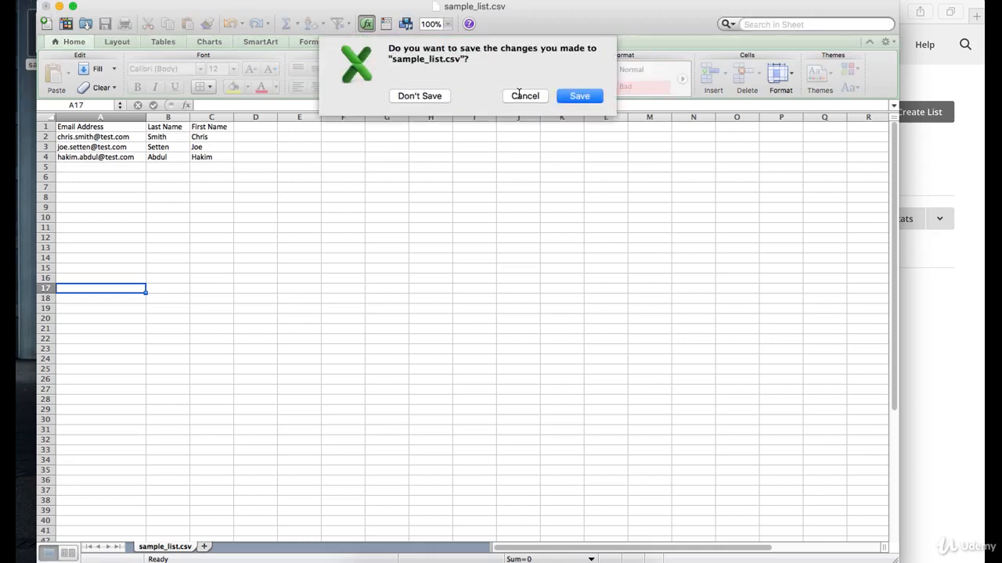
left_click(429, 97)
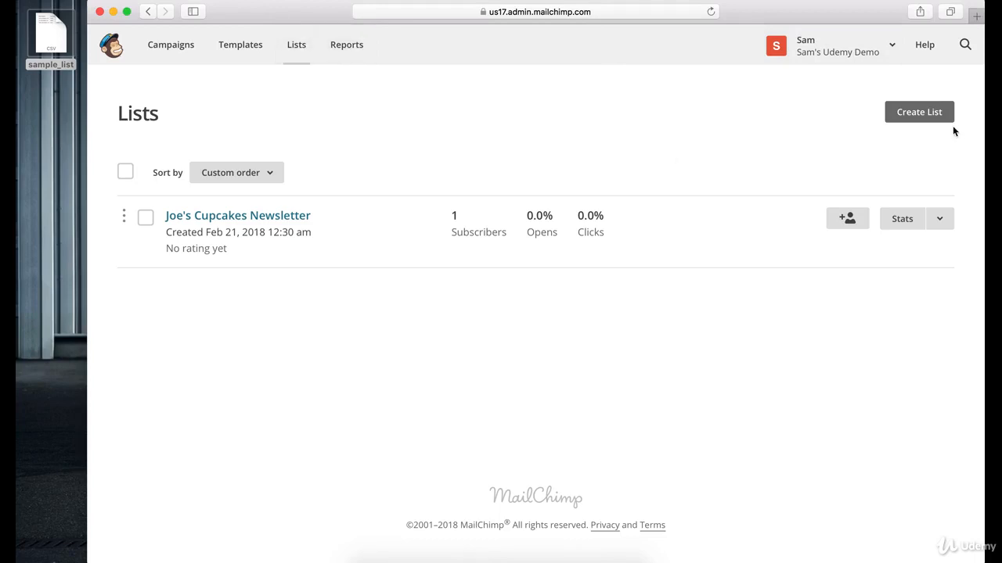
left_click(939, 223)
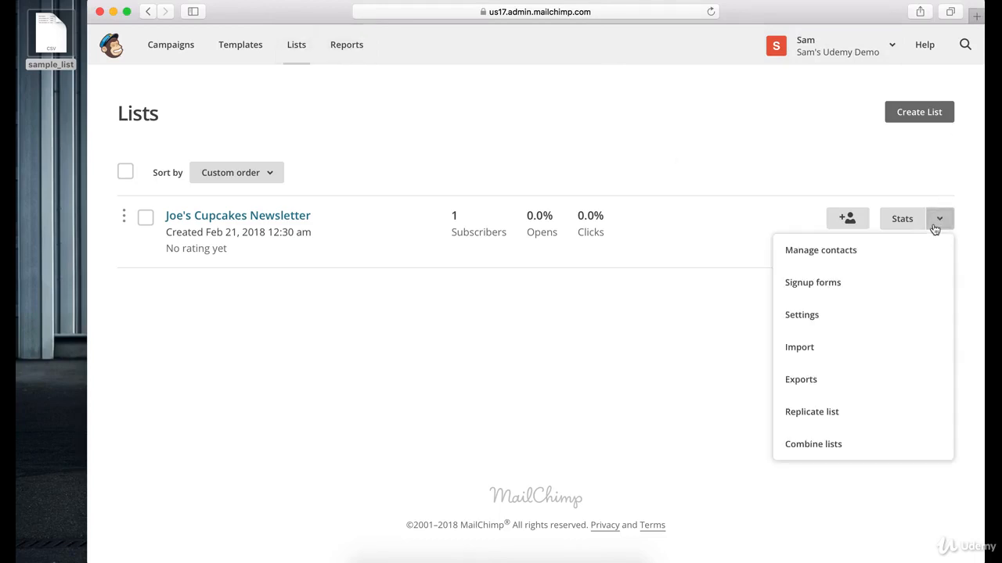
left_click(816, 349)
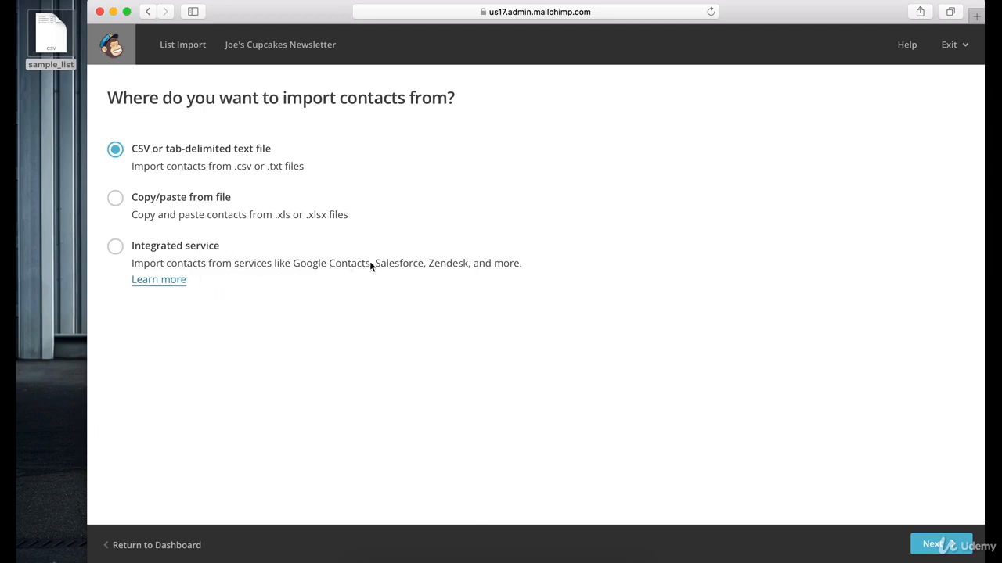
- Look through the help article on importing contacts from integrated services, and return to the import source choices
left_click(160, 280)
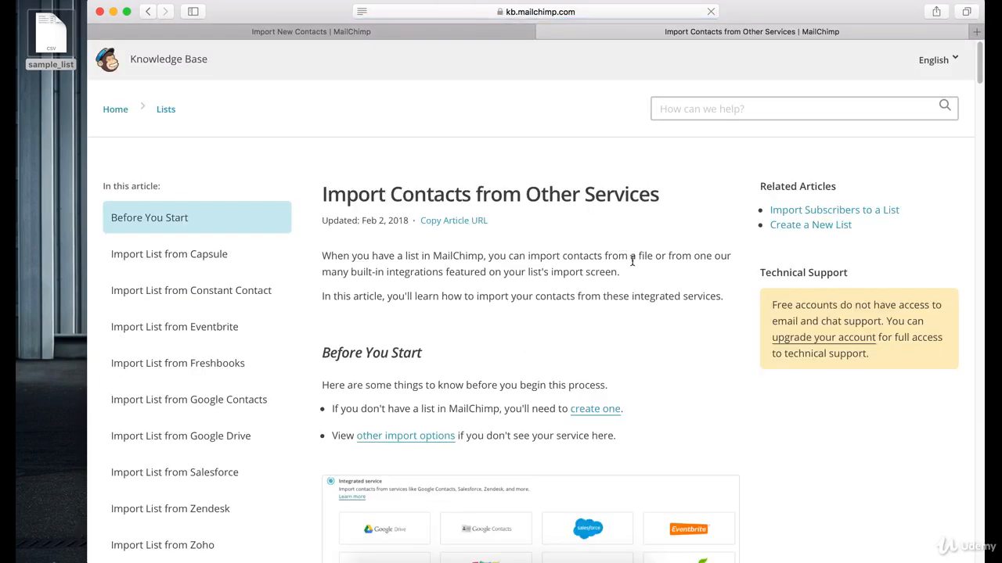
scroll(631, 262, "down", 5)
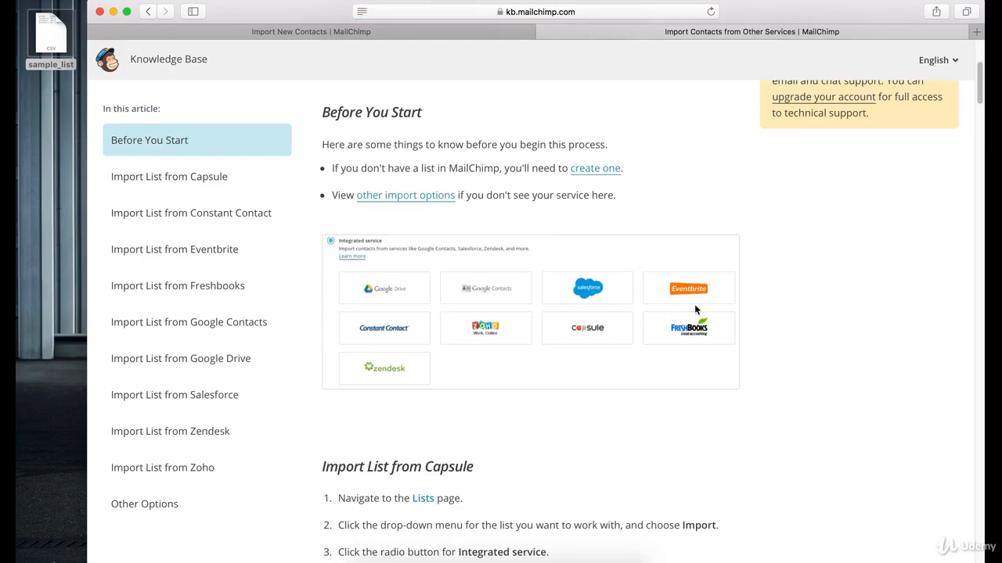
scroll(694, 310, "down", 1)
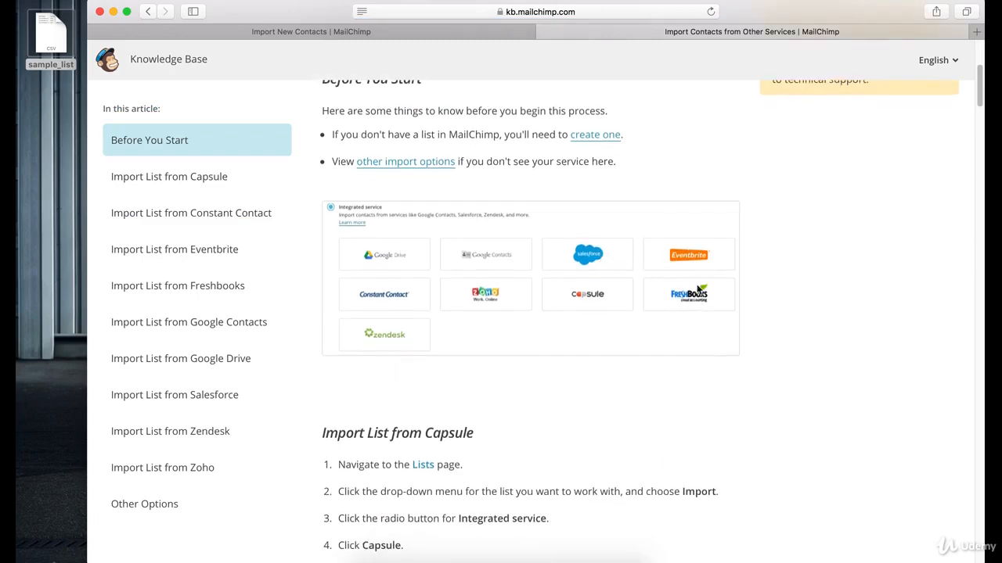
scroll(521, 310, "down", 3)
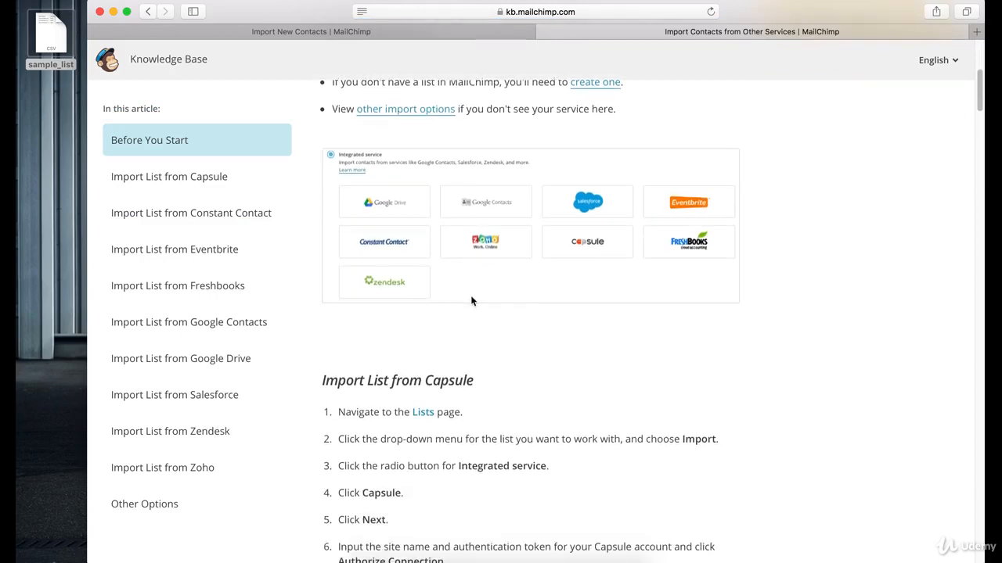
scroll(470, 295, "down", 4)
scroll(470, 295, "up", 10)
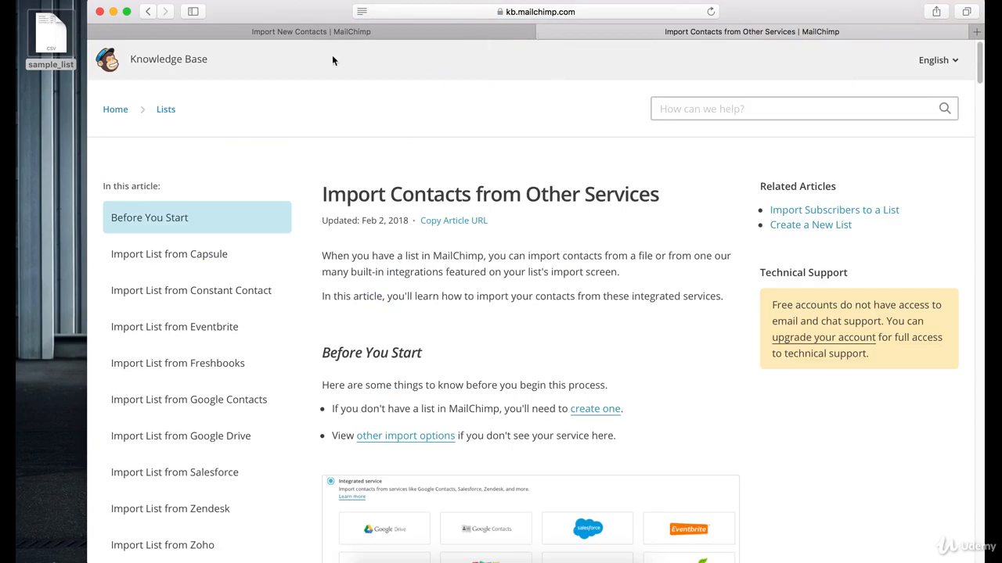
left_click(147, 11)
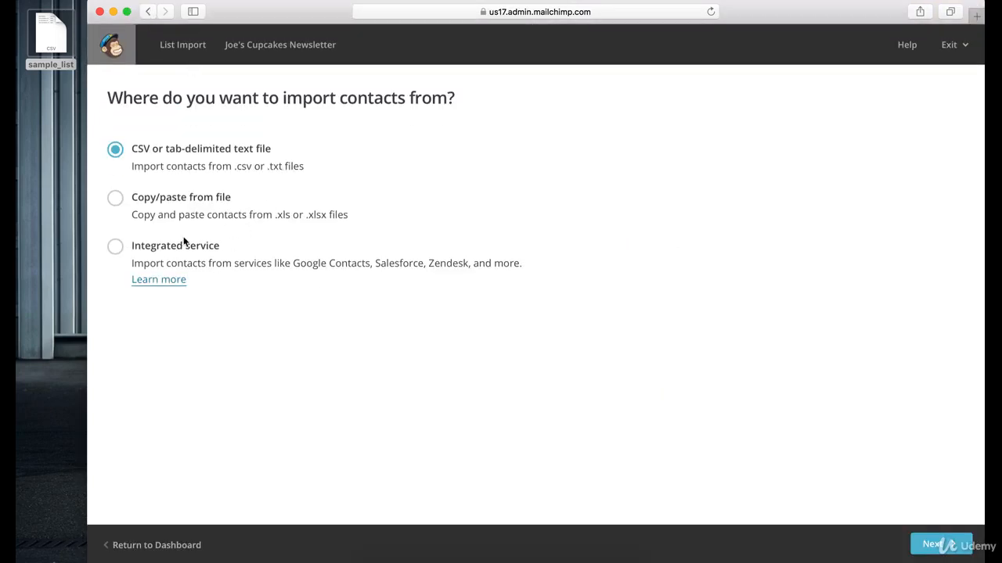
- Continue the contact import with CSV or tab-delimited text file as the source
left_click(939, 542)
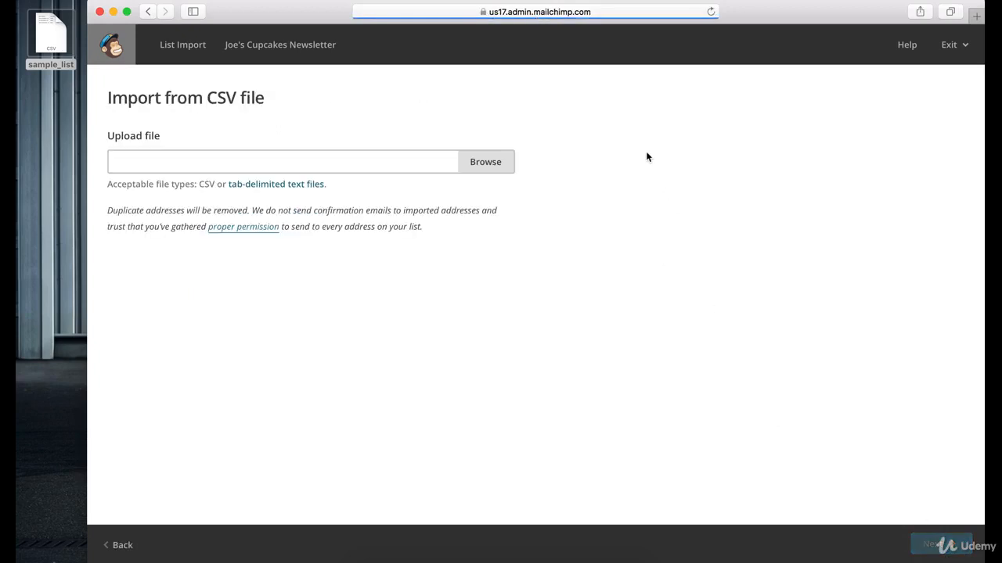
- Upload sample_list.csv from the Desktop as the import file and continue to the column matching
left_click(508, 169)
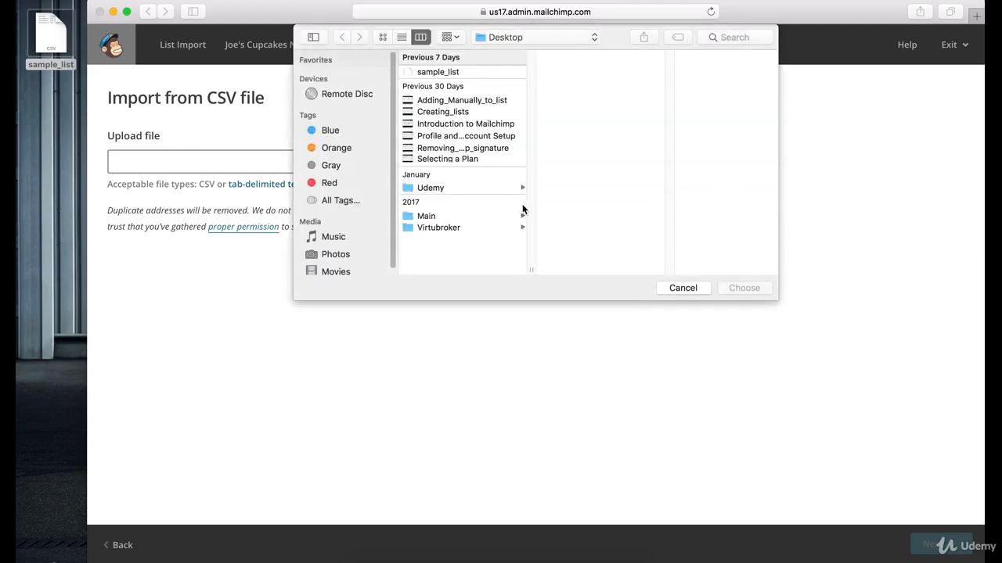
double_click(457, 72)
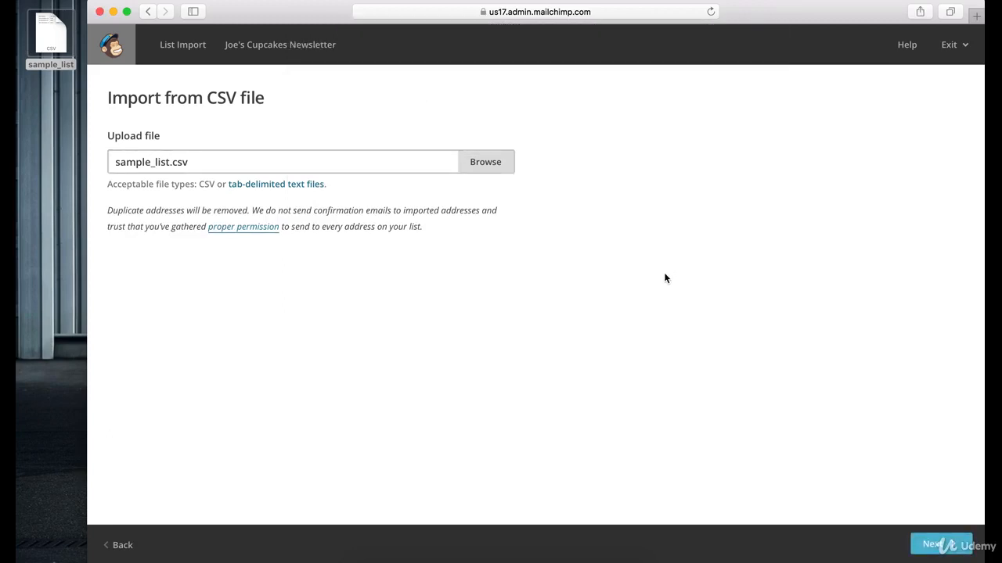
left_click(932, 545)
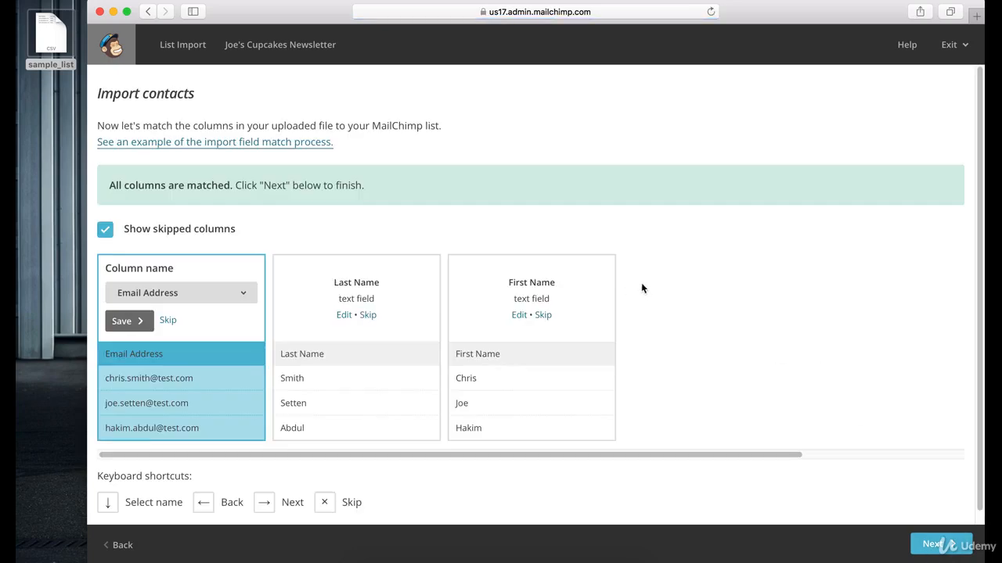
- Match the first imported column to Email Address and save it
scroll(603, 263, "down", 1)
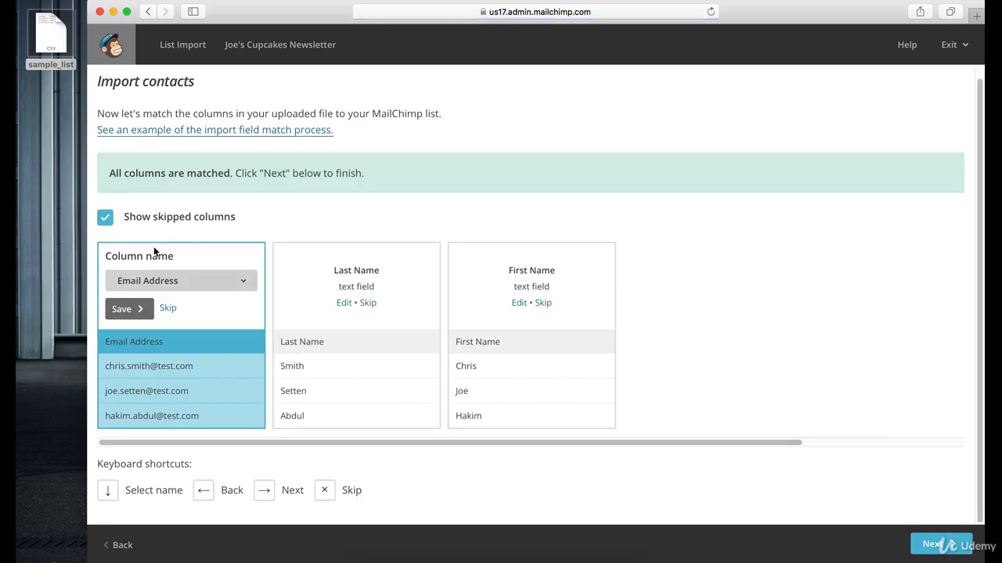
left_click(166, 281)
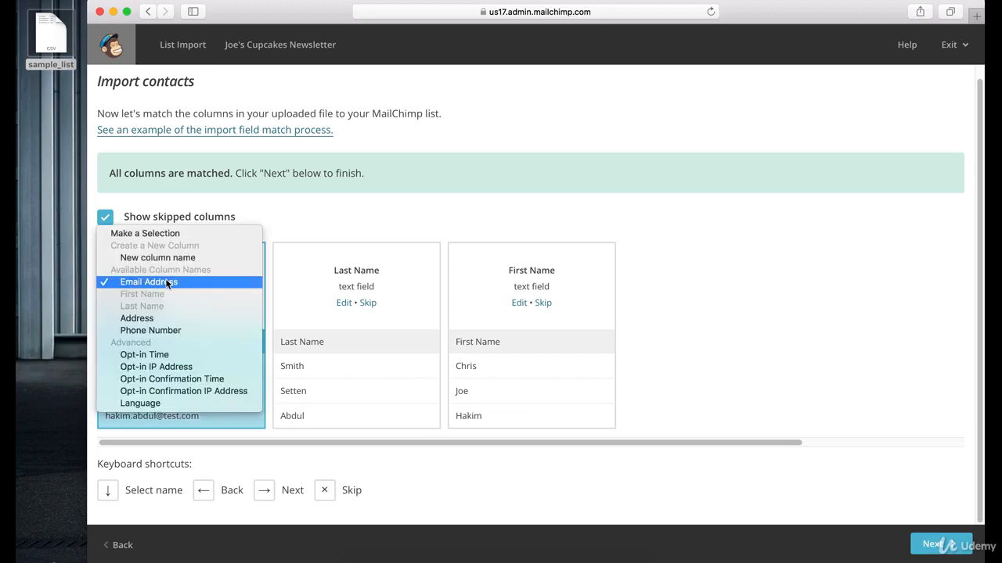
left_click(166, 284)
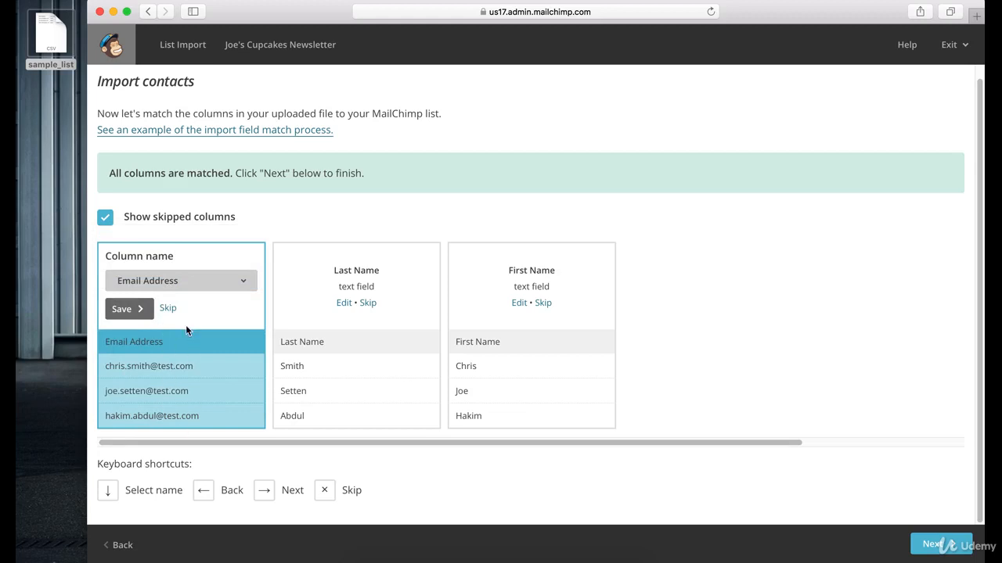
left_click(129, 307)
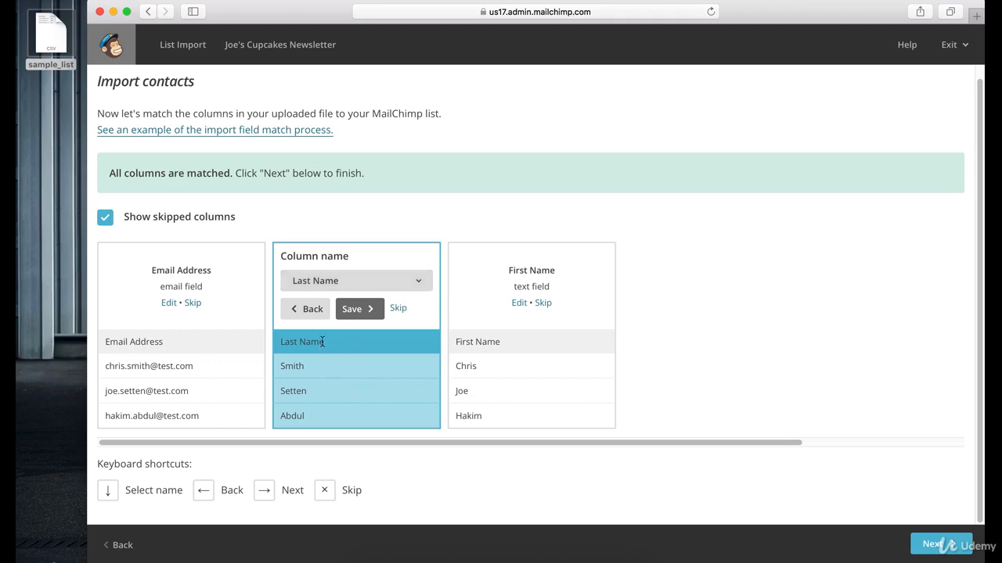
- Save the second column's match as Last Name and choose First Name for the third column
left_click_drag(344, 342, 285, 339)
left_click(481, 357)
left_click(357, 282)
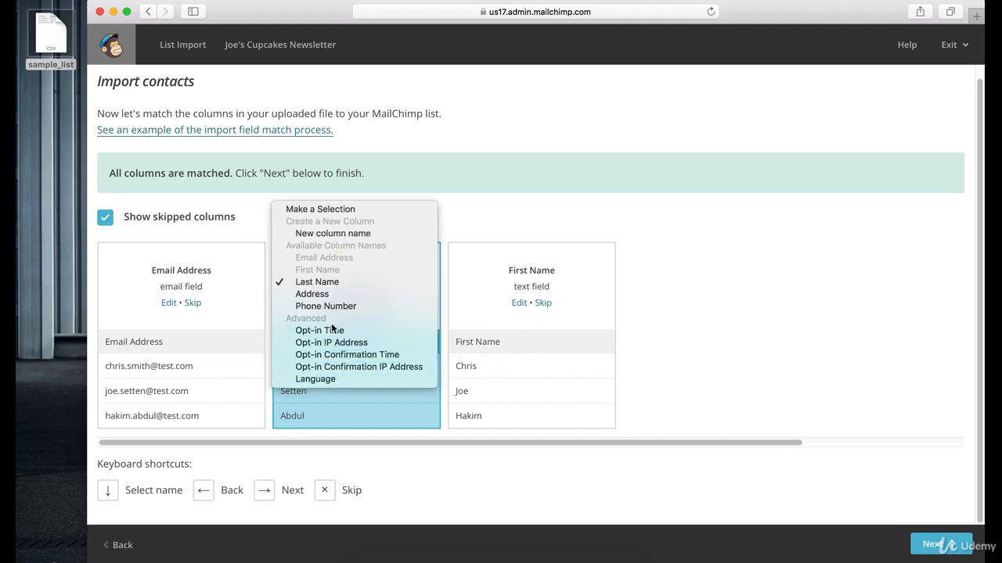
left_click(533, 233)
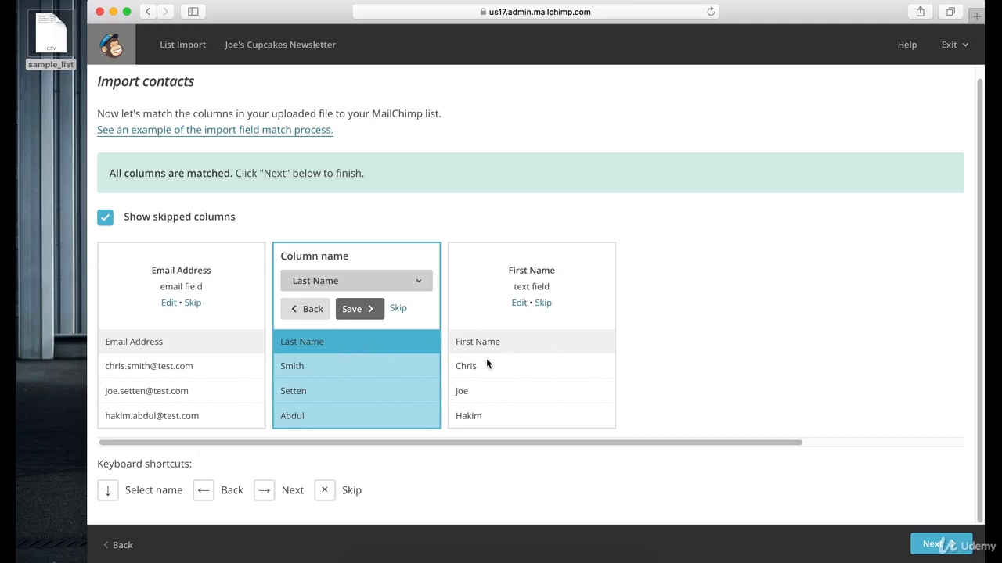
left_click(360, 275)
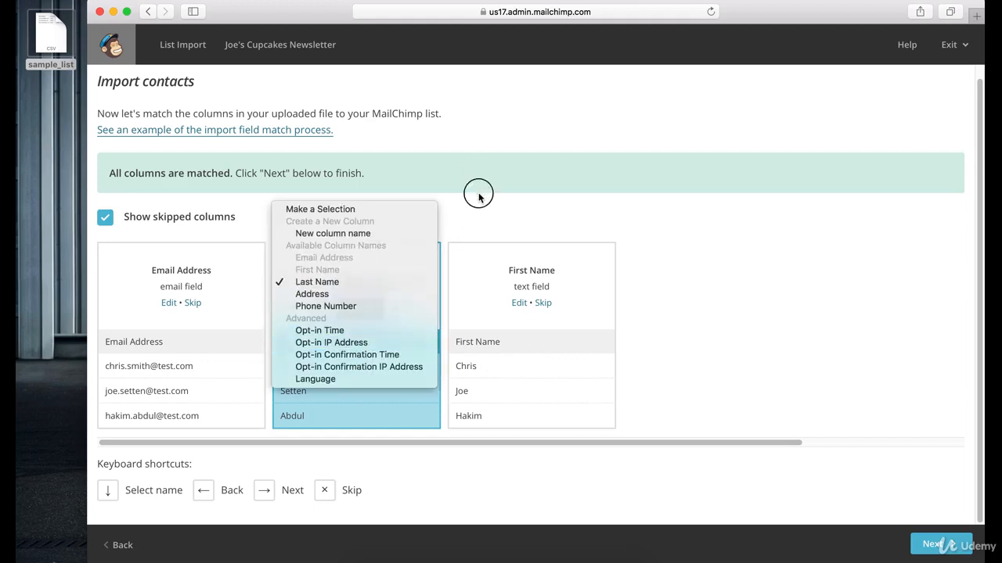
left_click(479, 196)
left_click(361, 309)
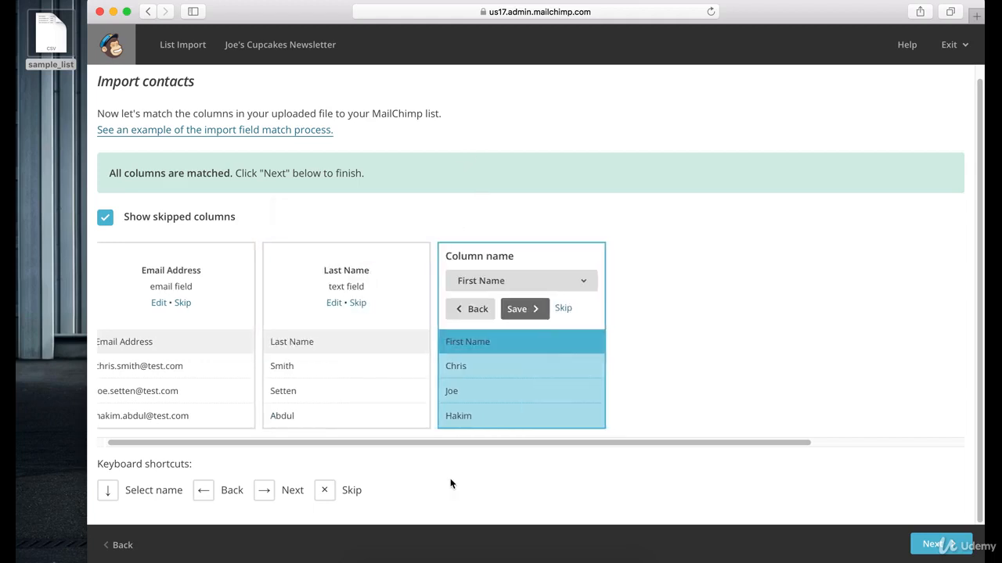
left_click(561, 286)
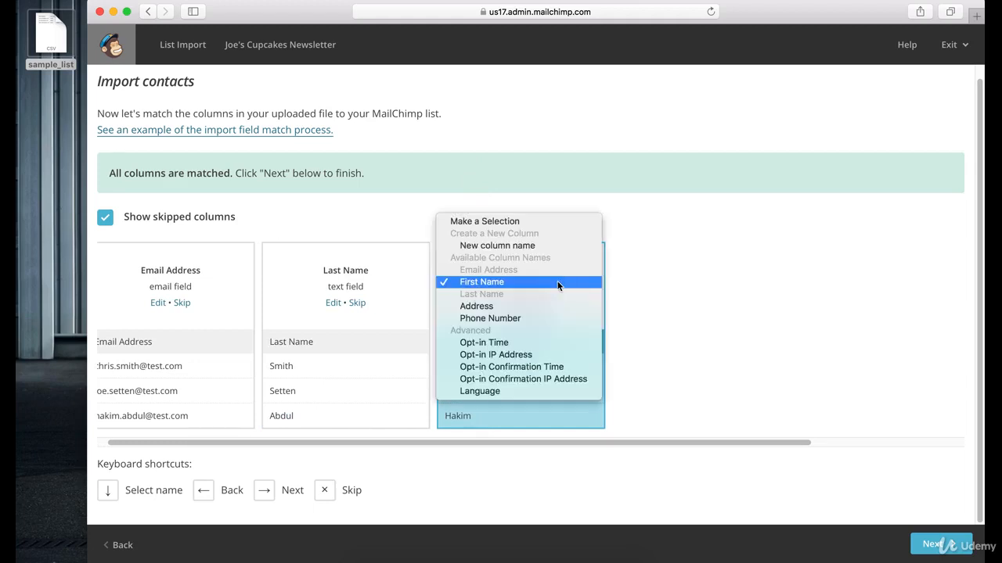
left_click(559, 282)
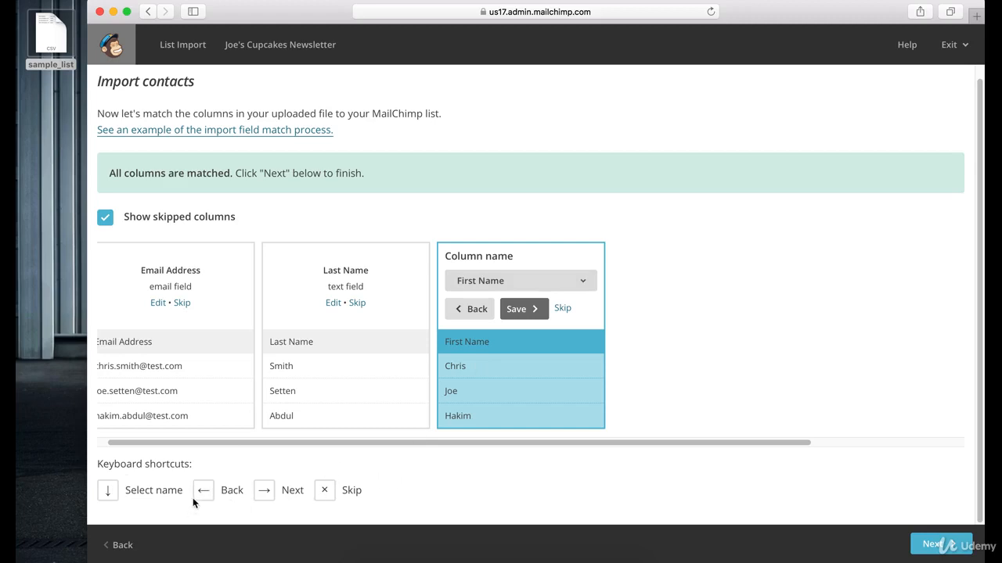
- Go back and forth through the Email Address, Last Name and First Name columns to check their matches
key("Left")
key("Left")
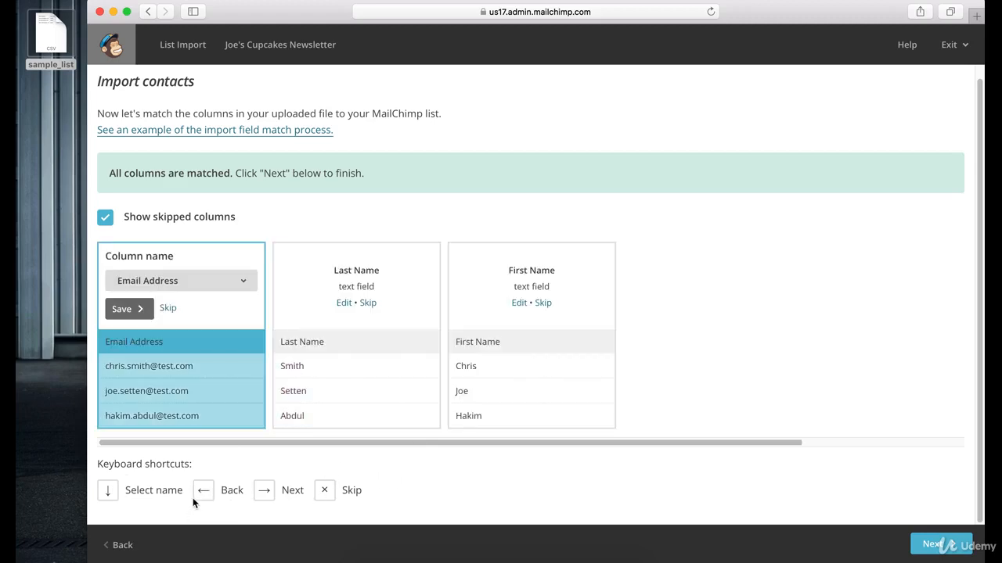
key("Right")
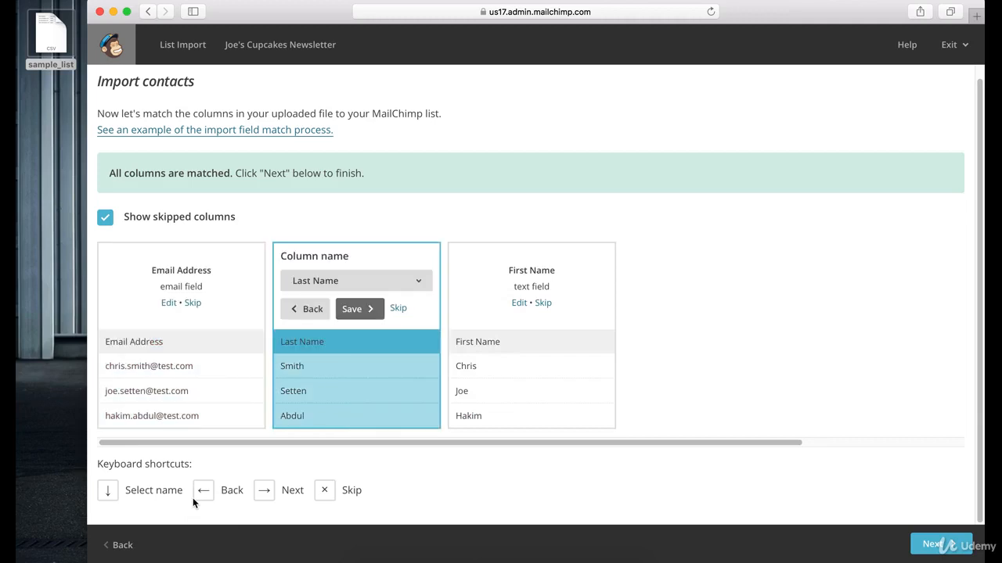
key("Right")
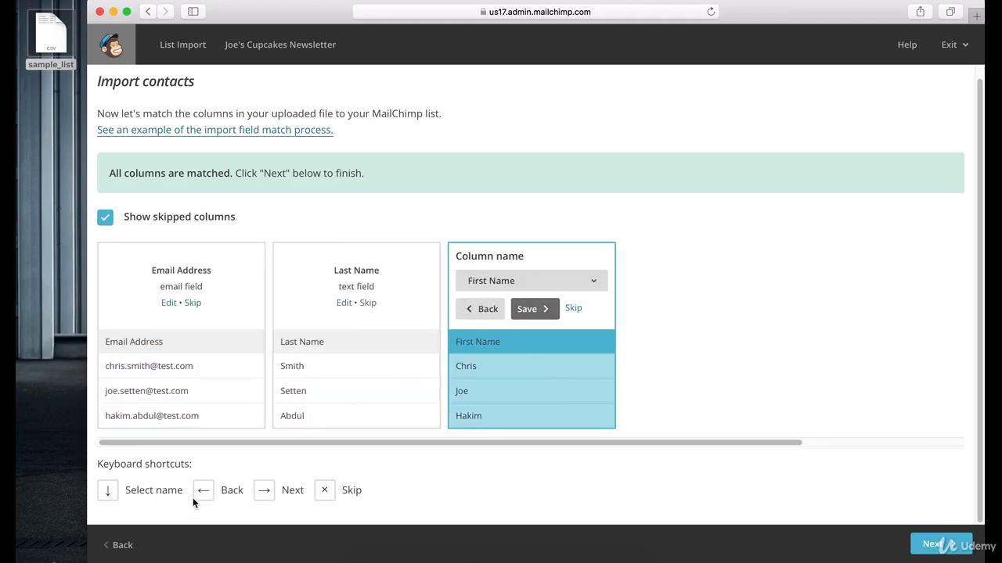
key("Left")
key("Left")
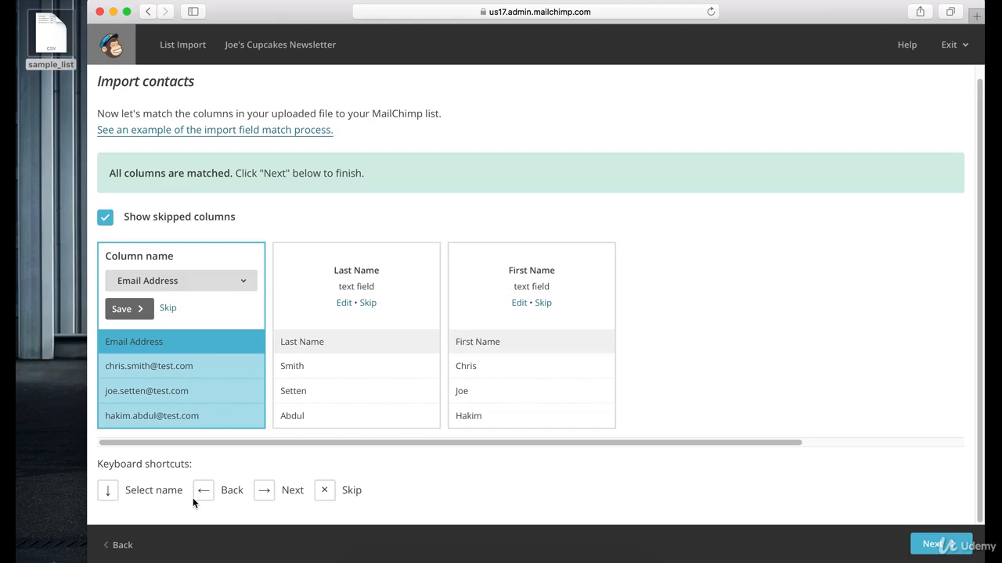
key("Right")
key("Right")
key("Left")
key("Left")
key("Right")
key("Right")
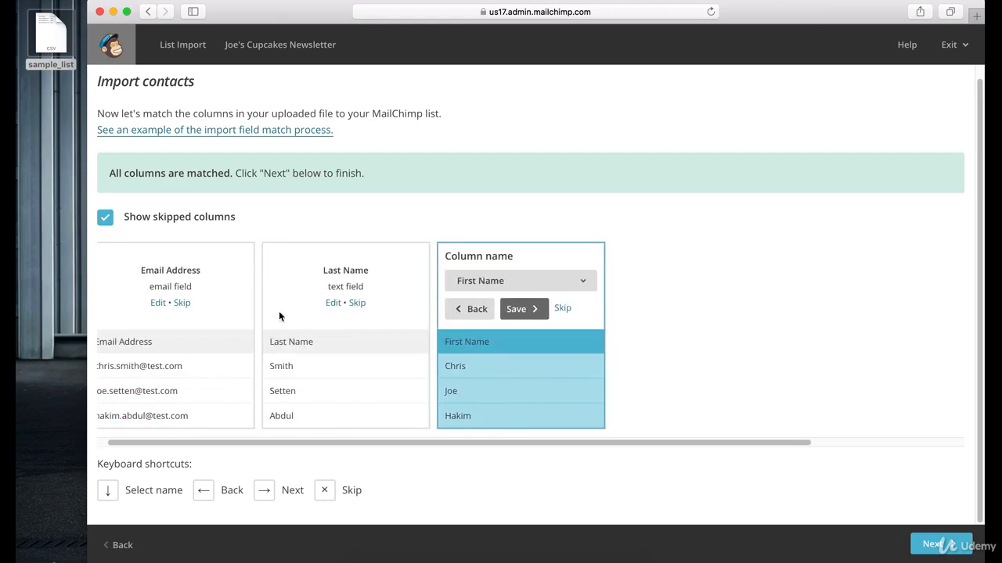
- Save the Email Address and Last Name column matches again, and continue to the import review page
left_click(454, 315)
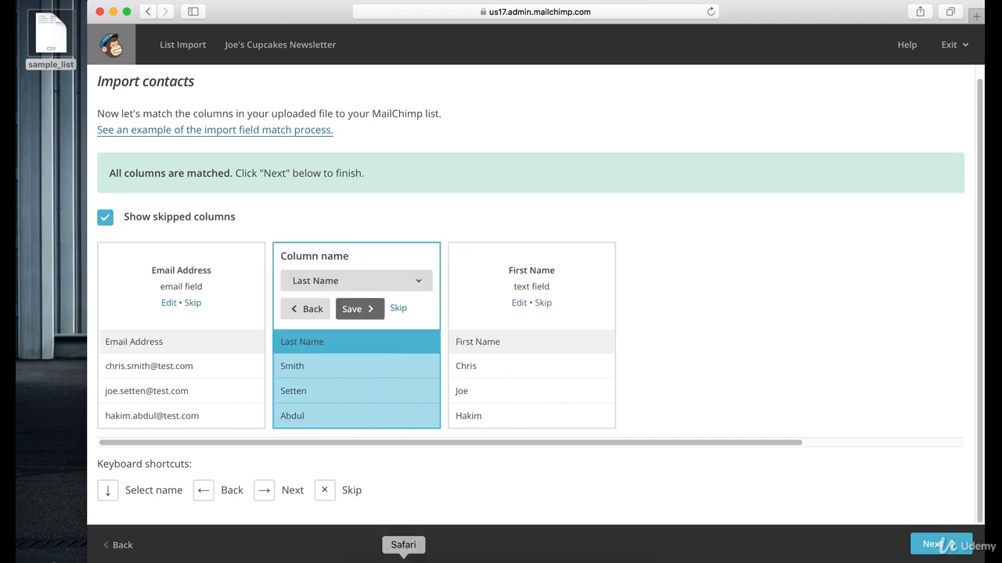
left_click(354, 309)
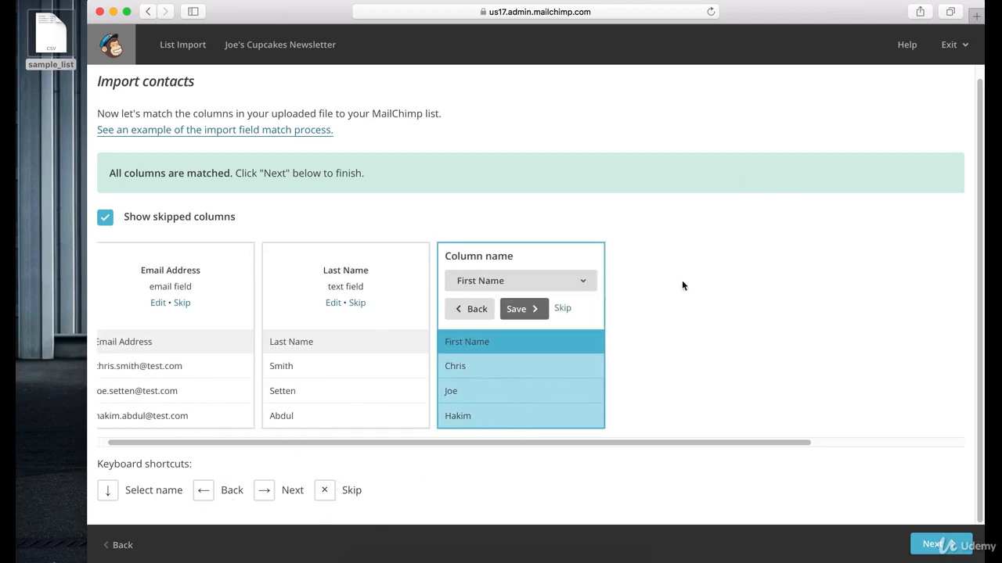
left_click(470, 310)
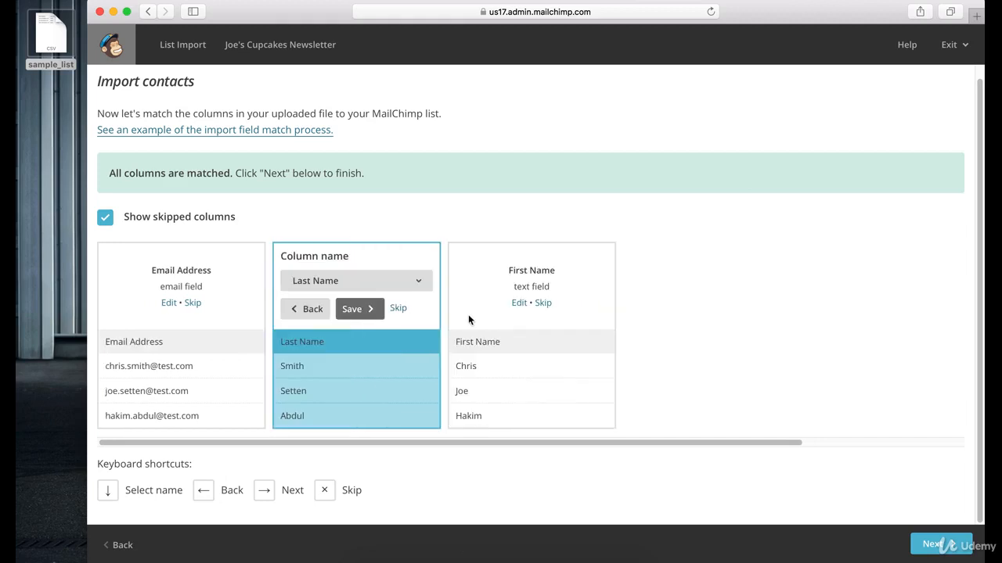
left_click(322, 310)
left_click(125, 309)
left_click(351, 309)
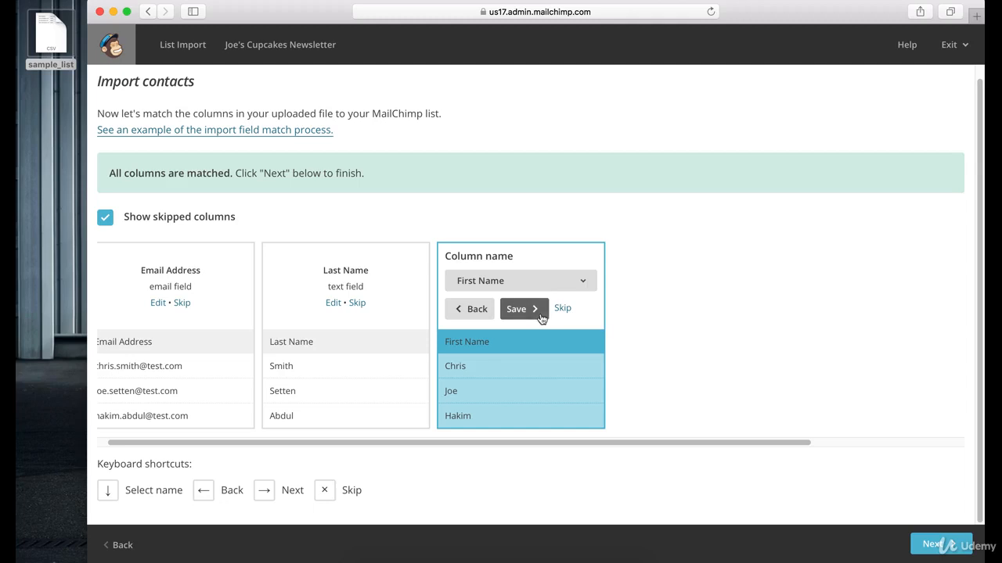
left_click(939, 546)
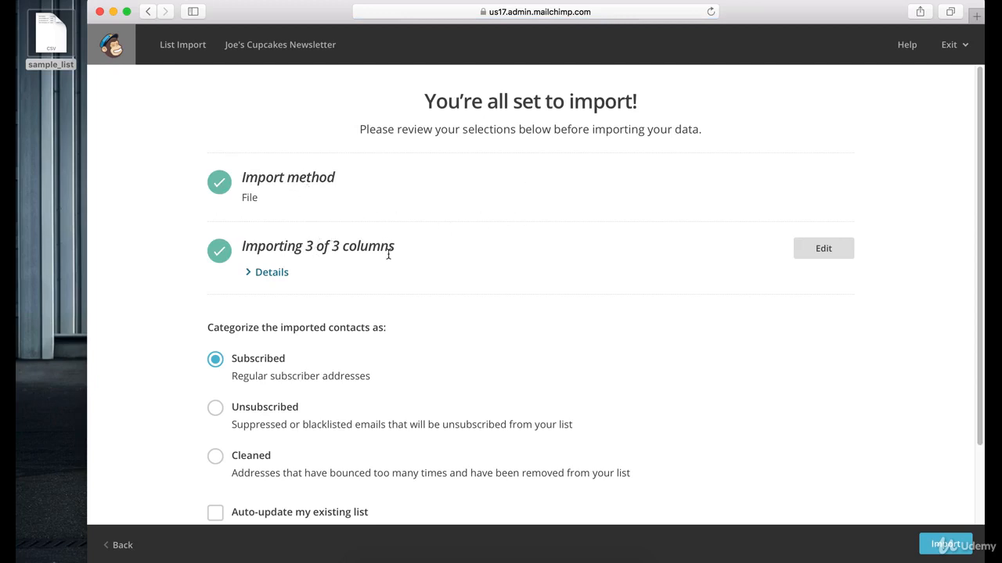
- Expand the details of the imported columns and review the contact category and auto-update options
scroll(391, 250, "down", 1)
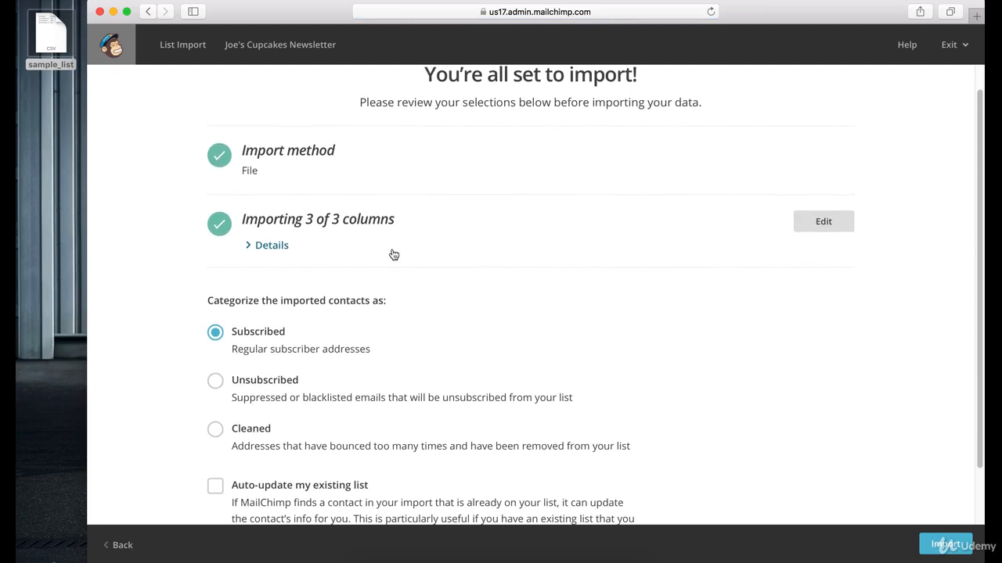
left_click(274, 245)
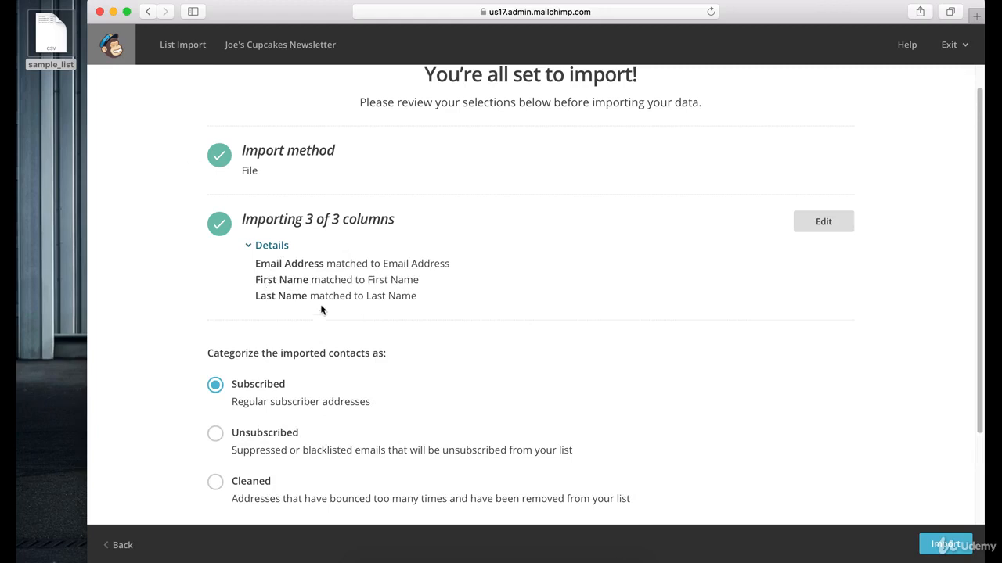
scroll(844, 310, "down", 5)
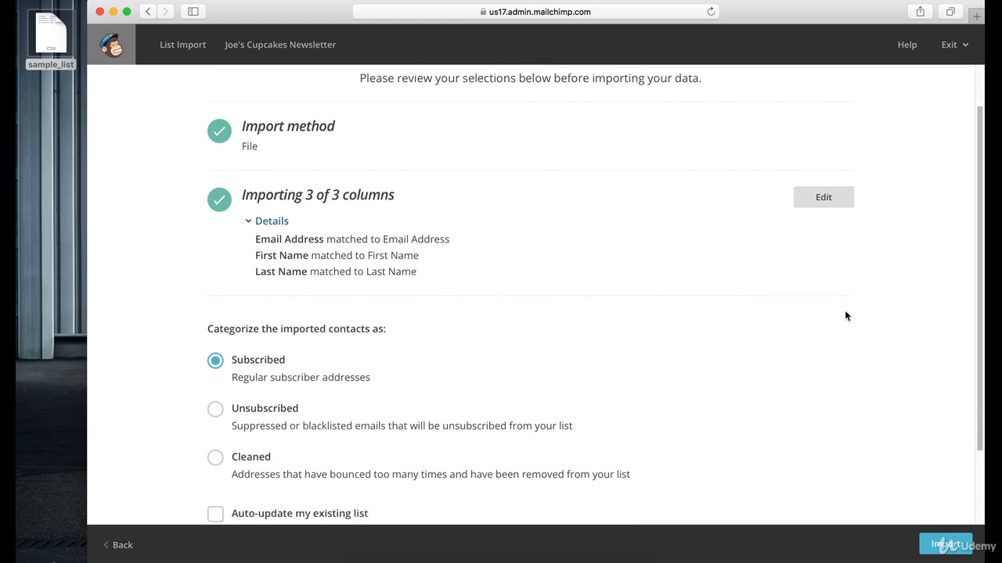
scroll(487, 272, "down", 1)
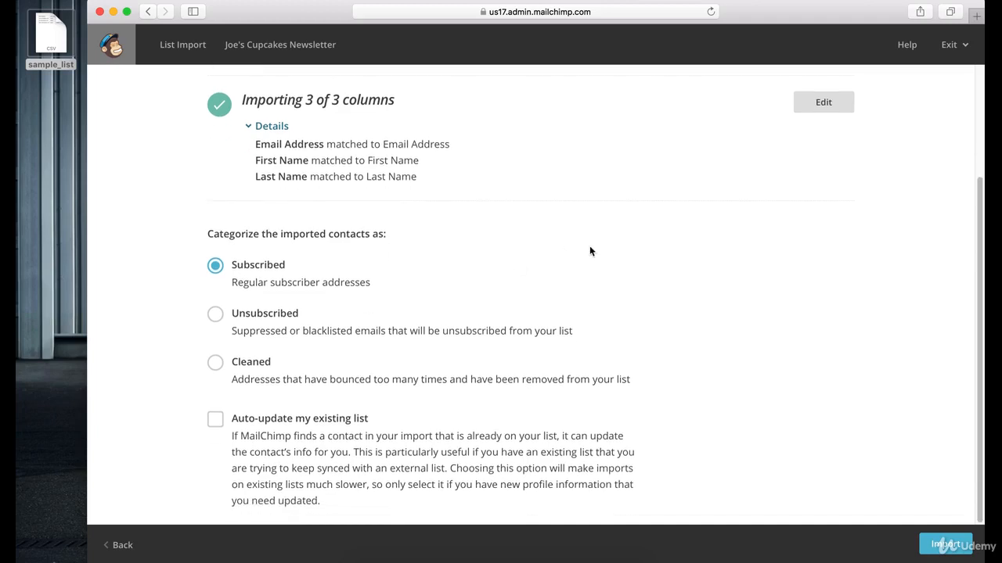
scroll(576, 255, "up", 8)
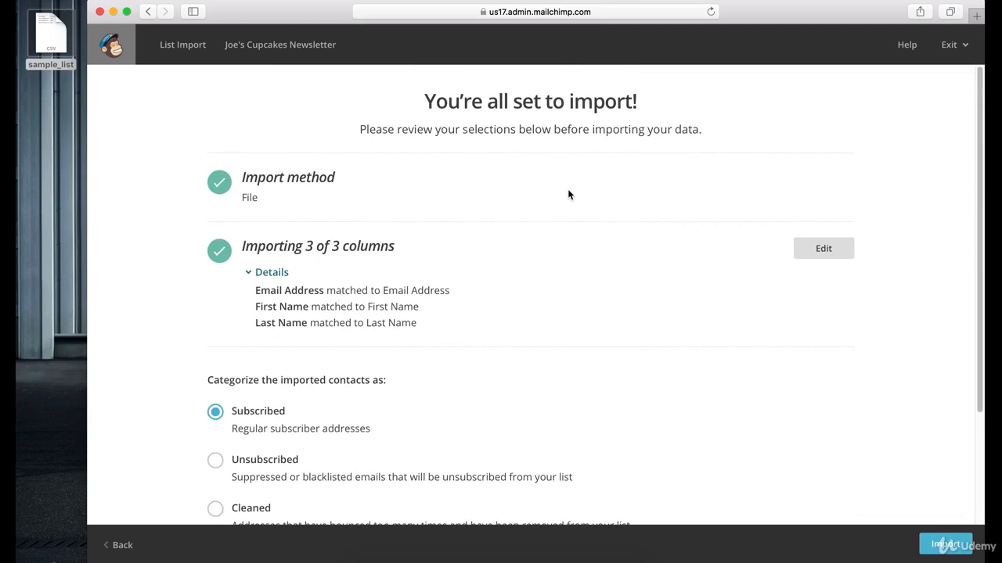
scroll(555, 271, "down", 2)
scroll(555, 274, "down", 5)
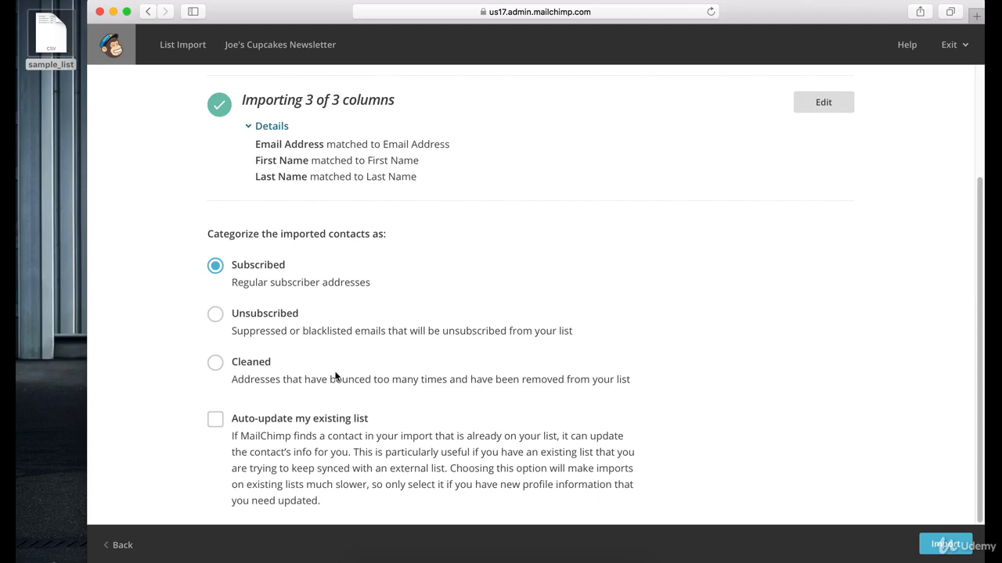
- Categorize the imported contacts as Subscribed, leave Auto-update my existing list off, and run the import
left_click(216, 364)
left_click(215, 266)
left_click(215, 314)
left_click(226, 364)
left_click(219, 270)
left_click(213, 420)
left_click(214, 418)
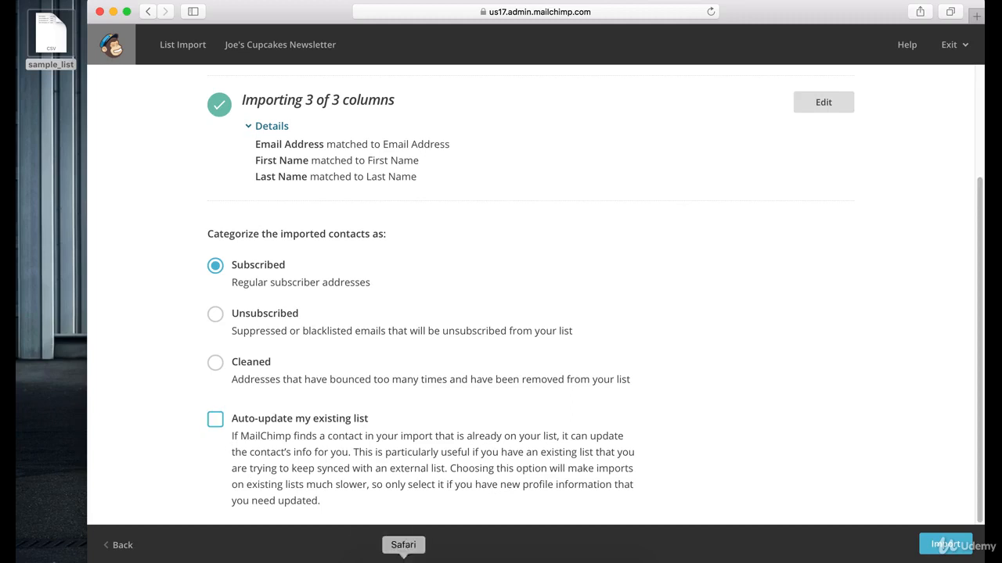
left_click(943, 547)
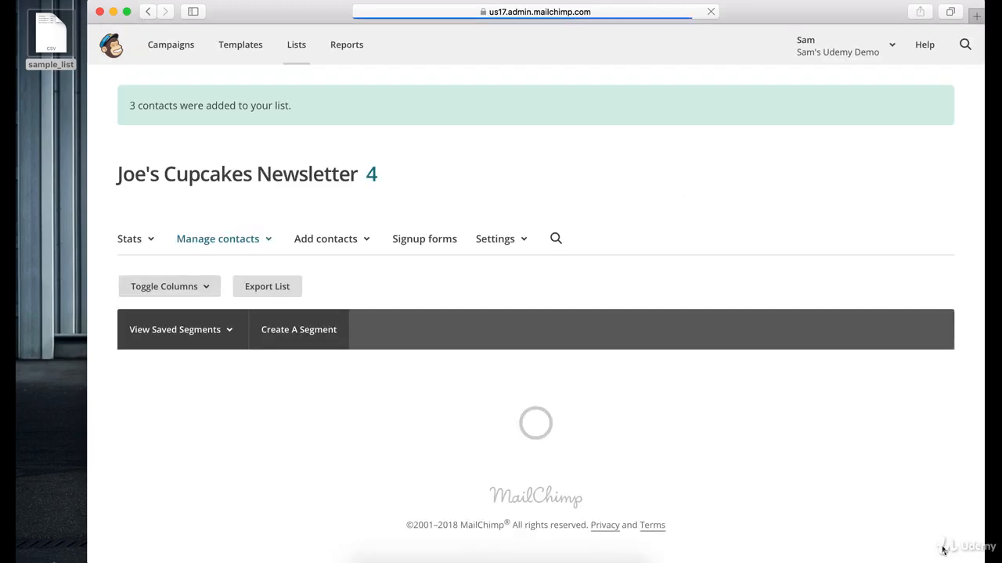
- Review the names, email marketing status and source of the contacts in the Joe's Cupcakes Newsletter list
scroll(769, 298, "down", 4)
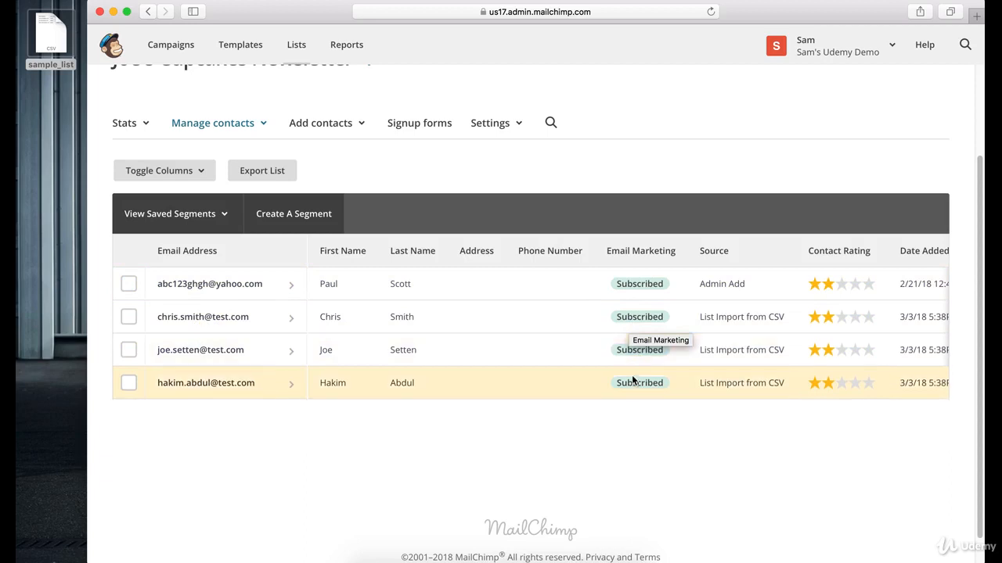
scroll(677, 416, "up", 3)
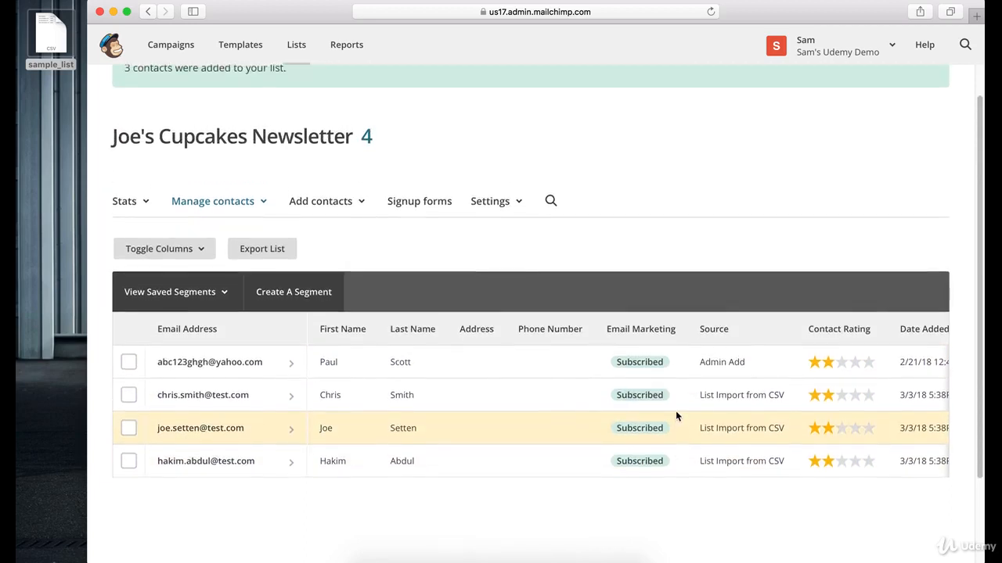
scroll(675, 411, "down", 2)
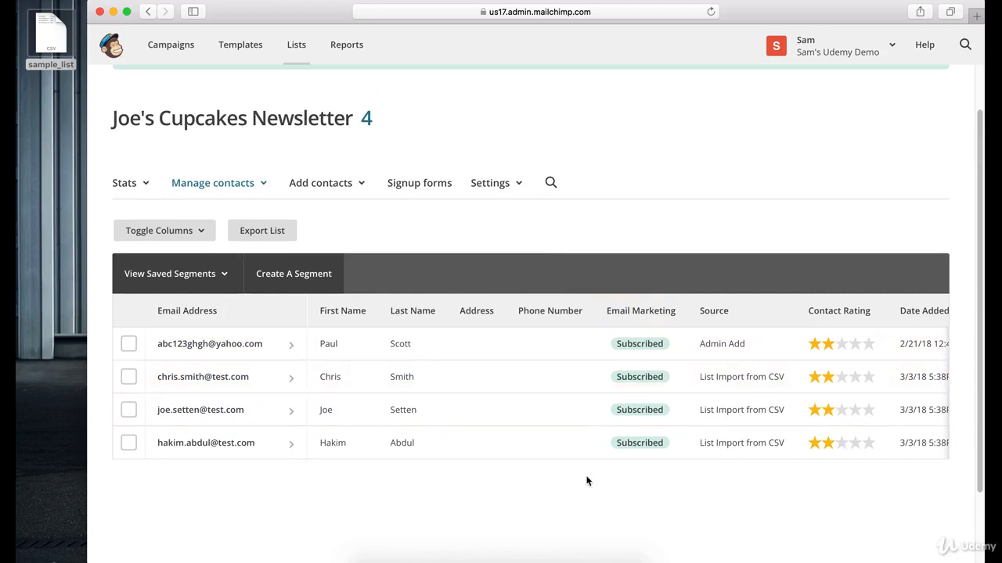
scroll(587, 481, "up", 2)
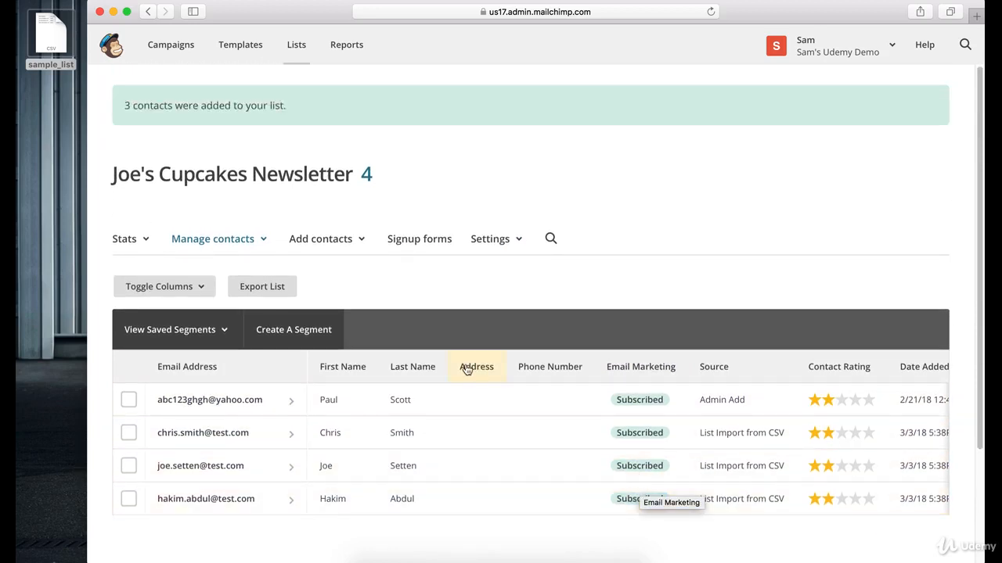
- Examine the deletion confirmation for the Joe's Cupcakes Newsletter list from the lists overview, then cancel it and deselect the list
left_click(296, 46)
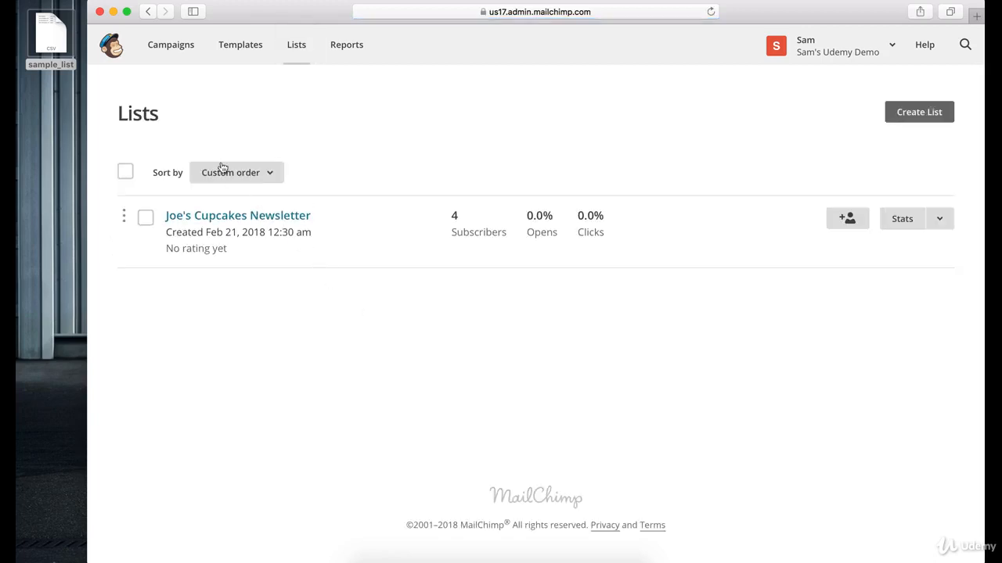
left_click(145, 218)
left_click(321, 172)
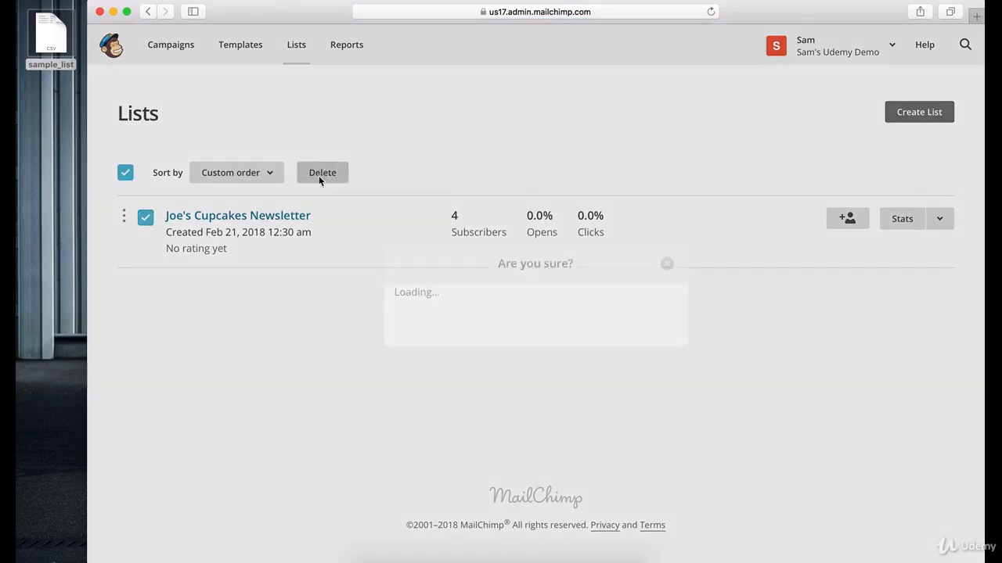
scroll(477, 325, "down", 1)
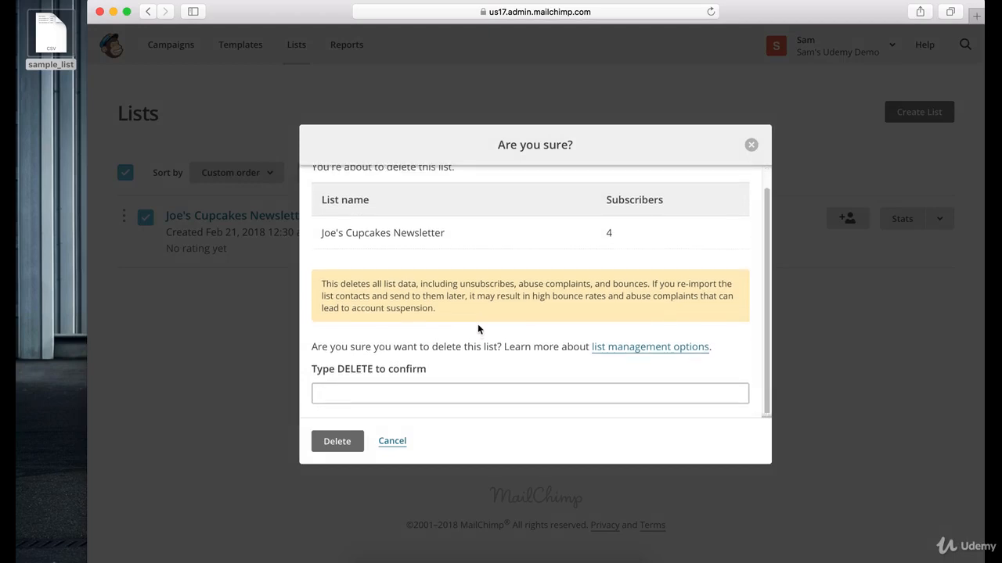
scroll(478, 324, "up", 1)
scroll(469, 330, "down", 1)
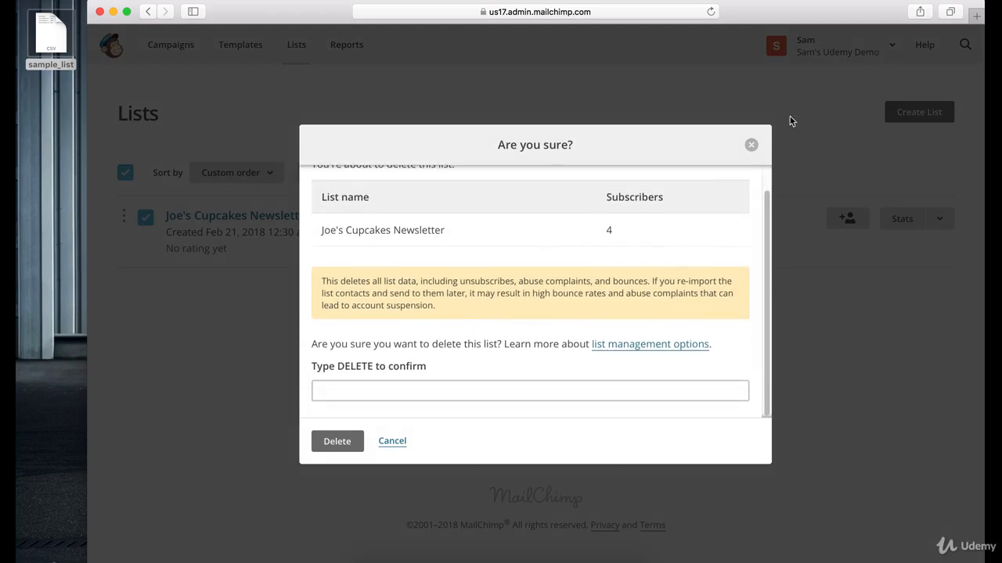
left_click(752, 146)
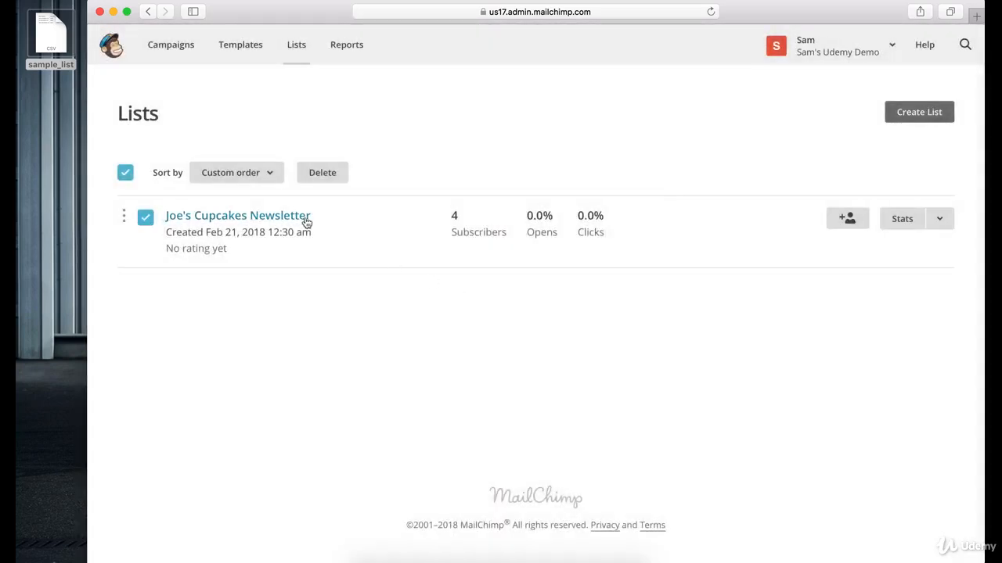
left_click(145, 218)
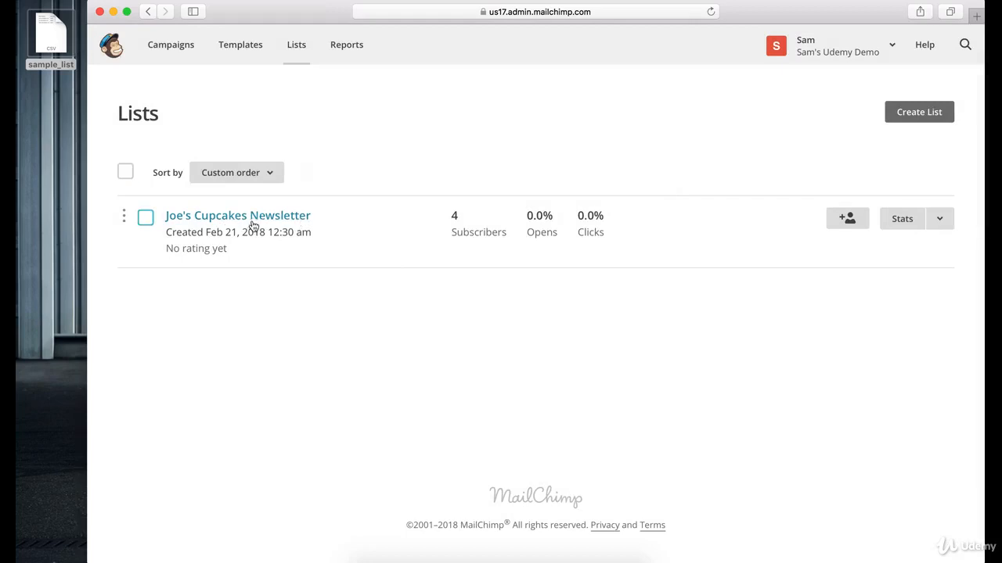
- Open the Joe's Cupcakes Newsletter list, review the first contact's subscriber details and overview, and return to the contact table
left_click(254, 217)
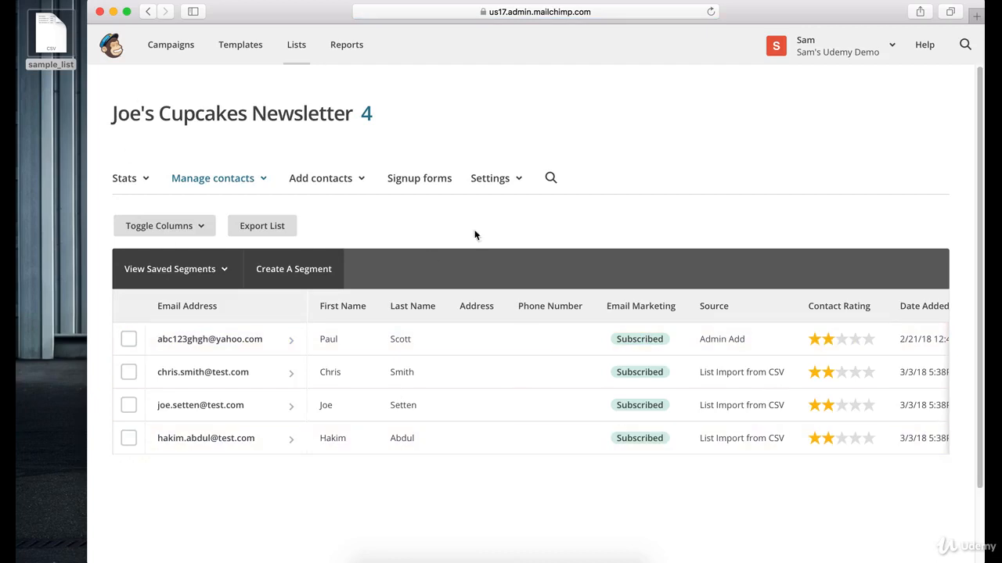
scroll(303, 246, "down", 1)
scroll(303, 249, "down", 2)
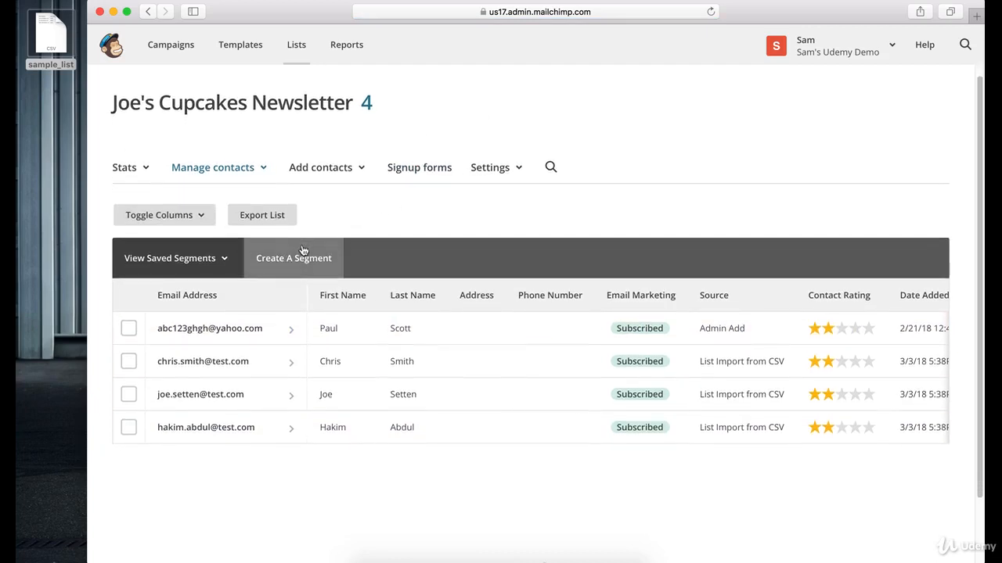
left_click(172, 329)
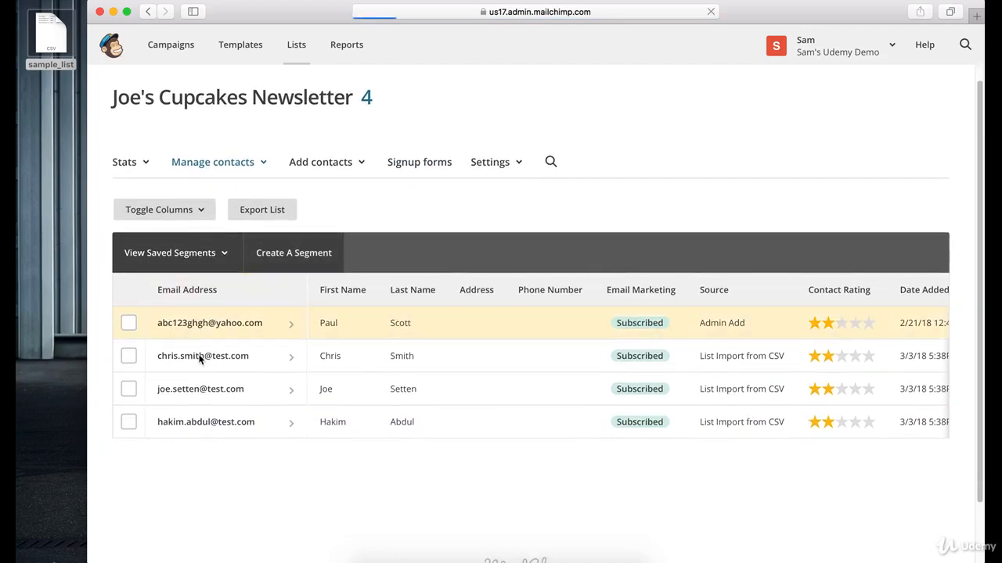
scroll(569, 215, "down", 5)
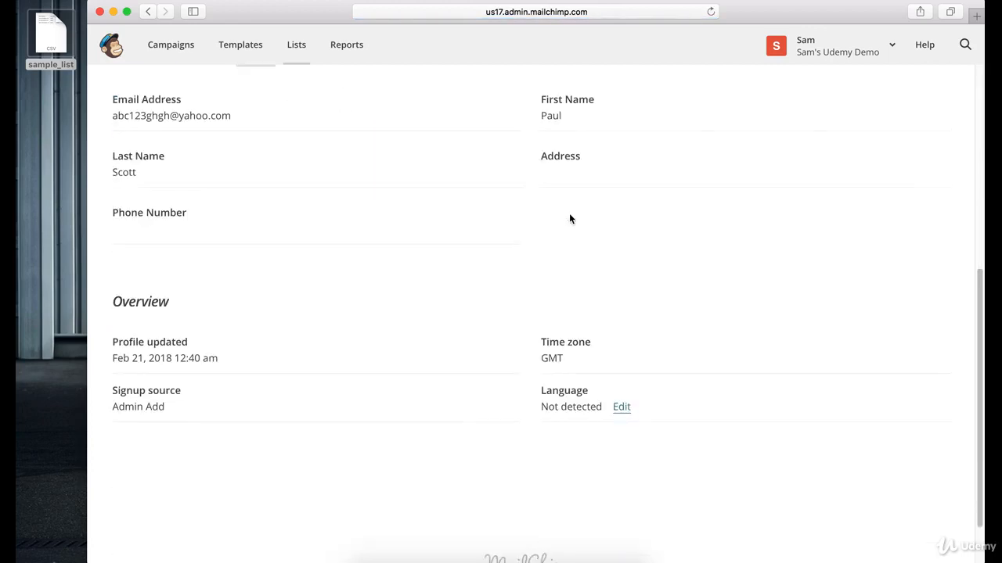
scroll(569, 214, "up", 4)
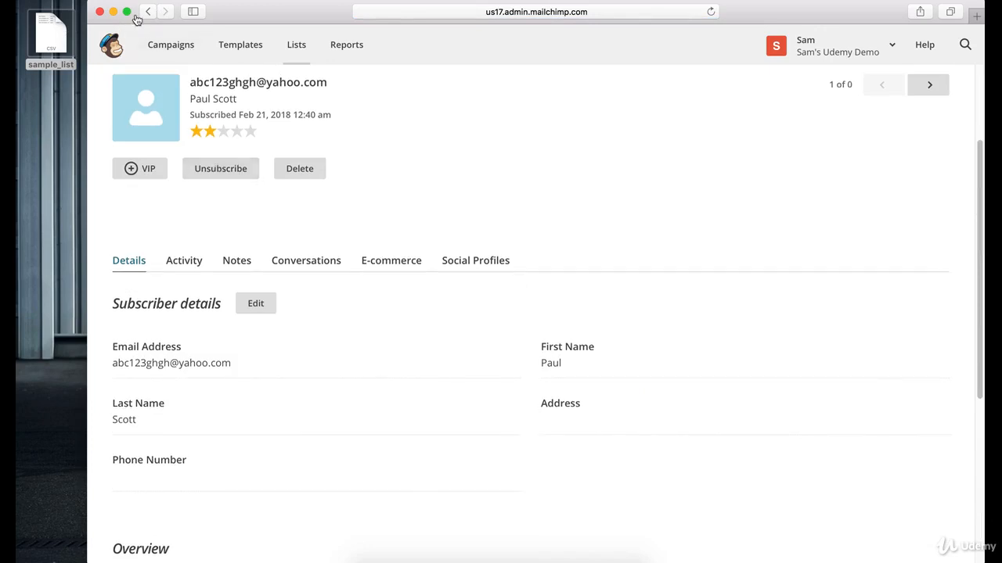
left_click(143, 13)
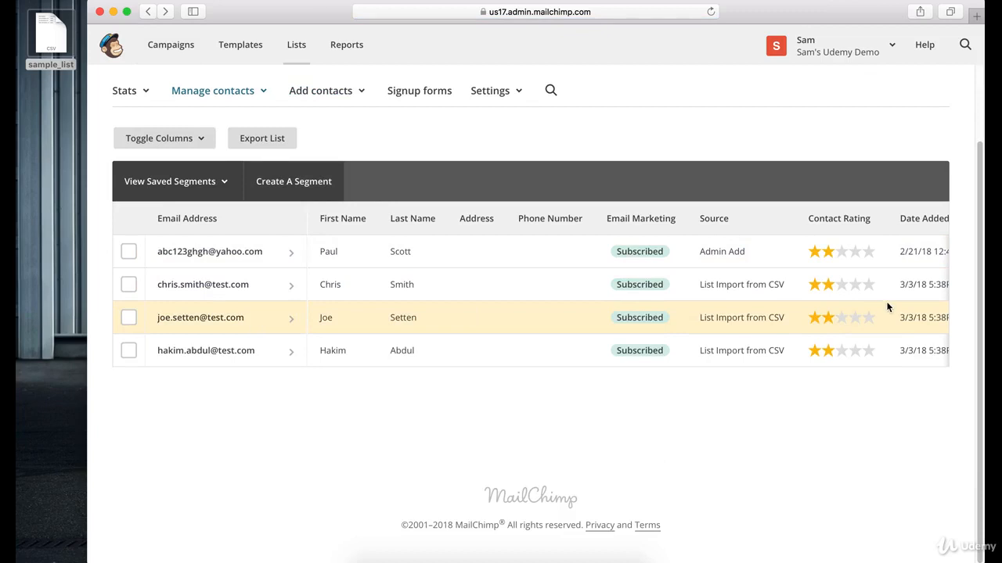
- Review the profile details and signup source of the third contact in the list, and return to the contact table
scroll(887, 307, "up", 2)
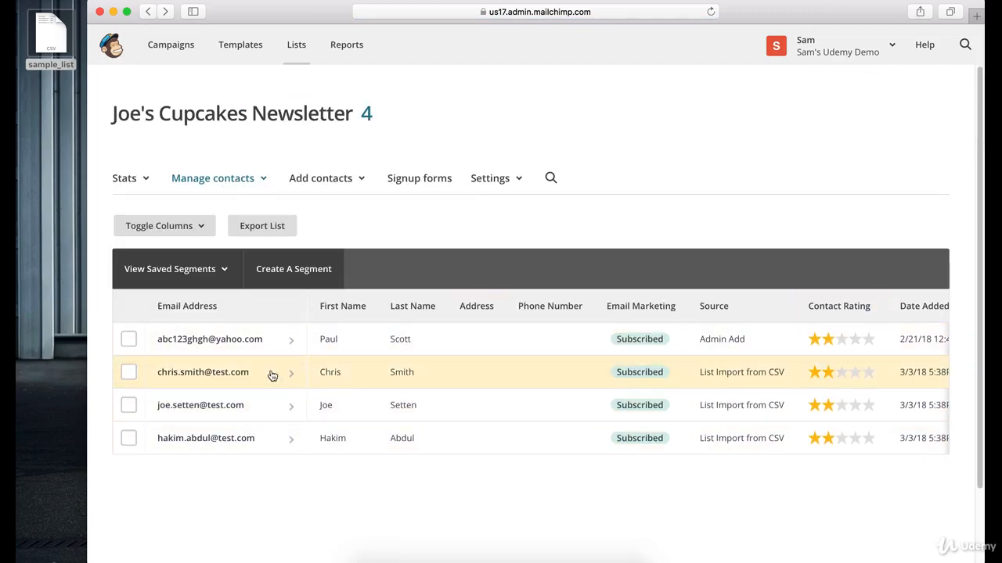
left_click(288, 407)
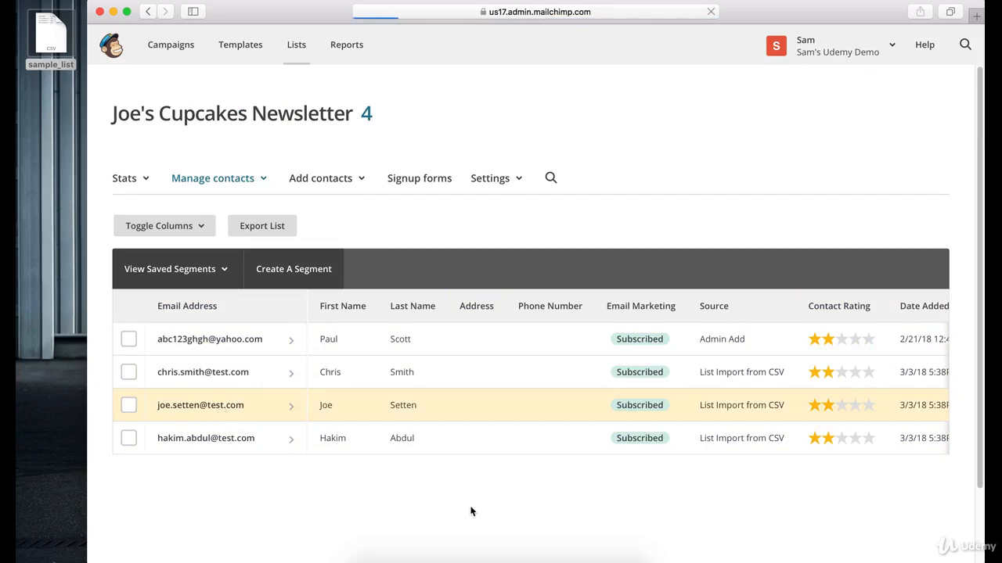
scroll(467, 322, "down", 5)
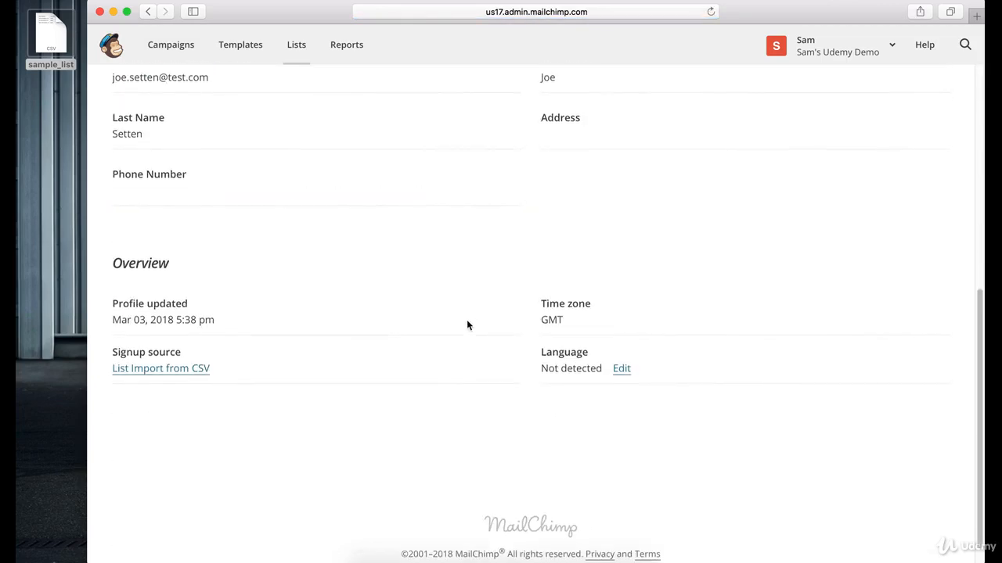
scroll(467, 325, "up", 5)
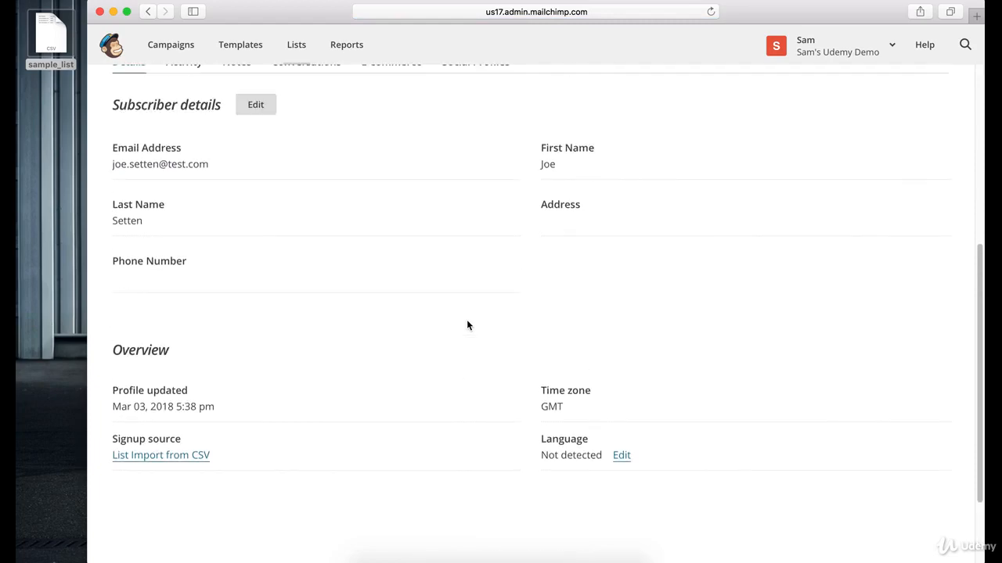
left_click(148, 11)
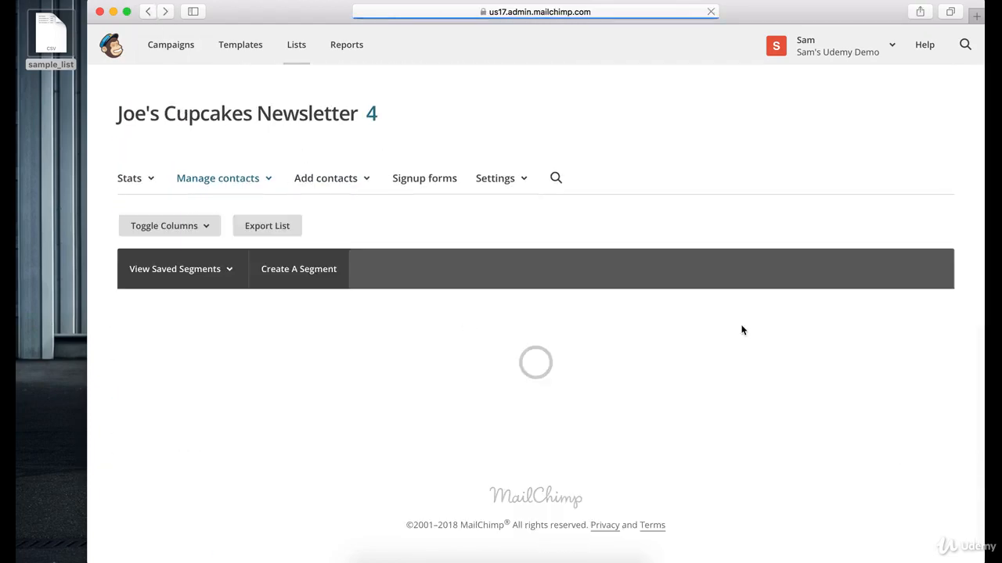
scroll(760, 360, "down", 2)
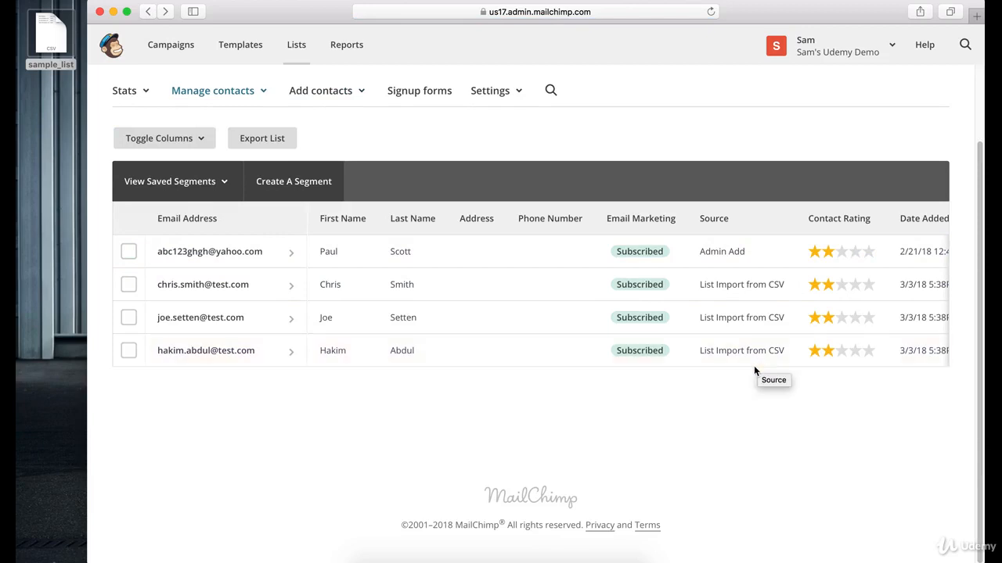
scroll(754, 366, "up", 2)
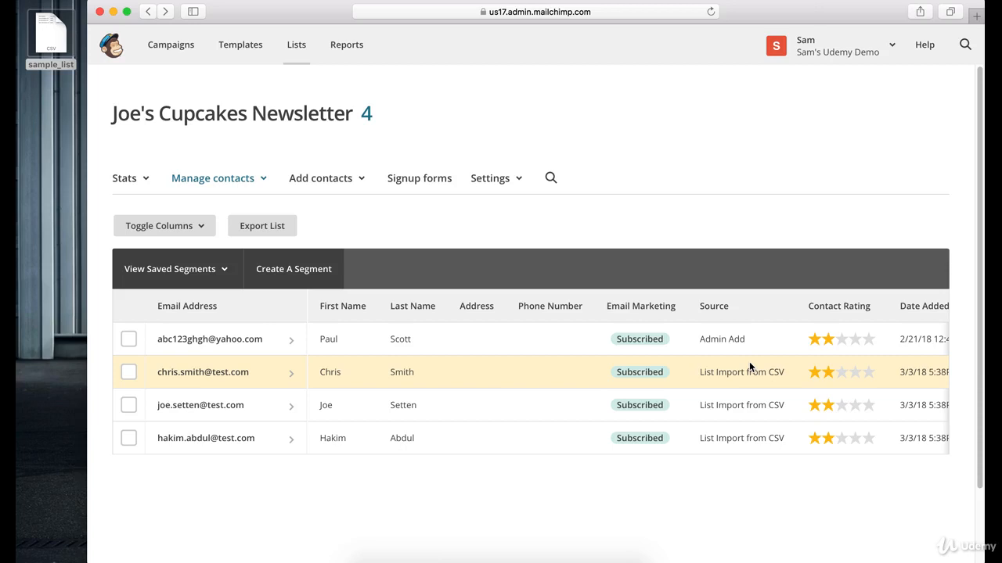
scroll(550, 222, "down", 1)
scroll(564, 227, "down", 3)
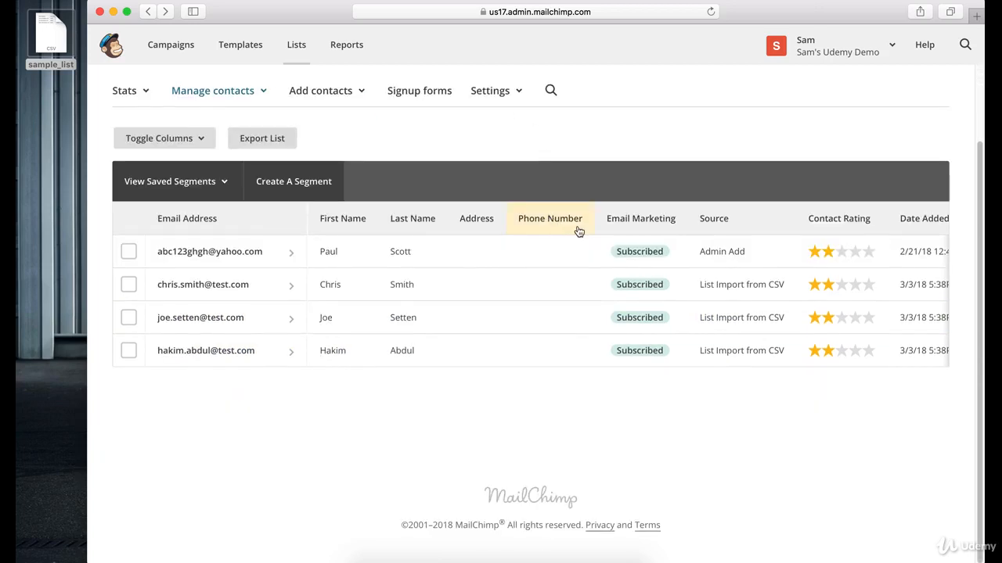
scroll(578, 229, "up", 4)
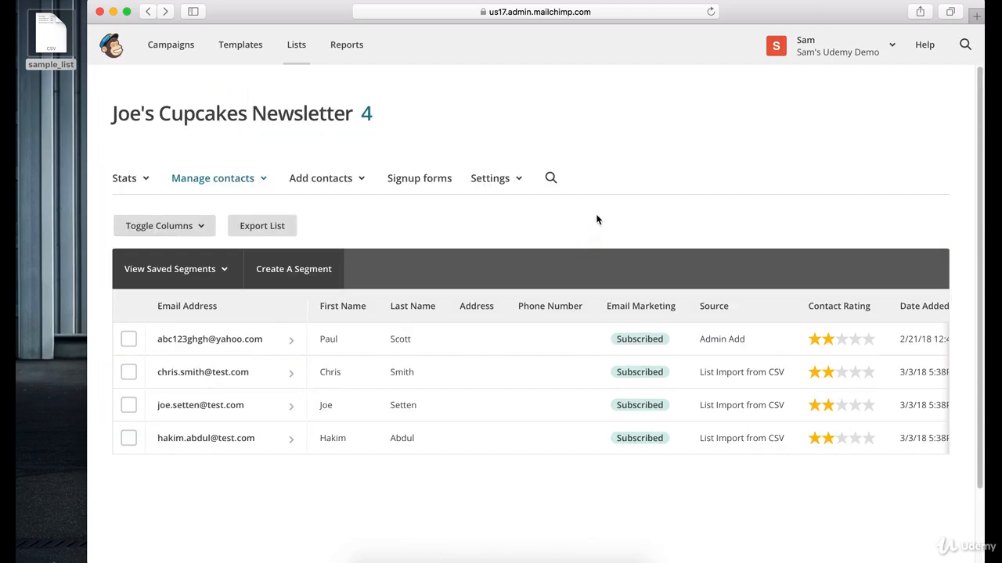
scroll(548, 226, "down", 4)
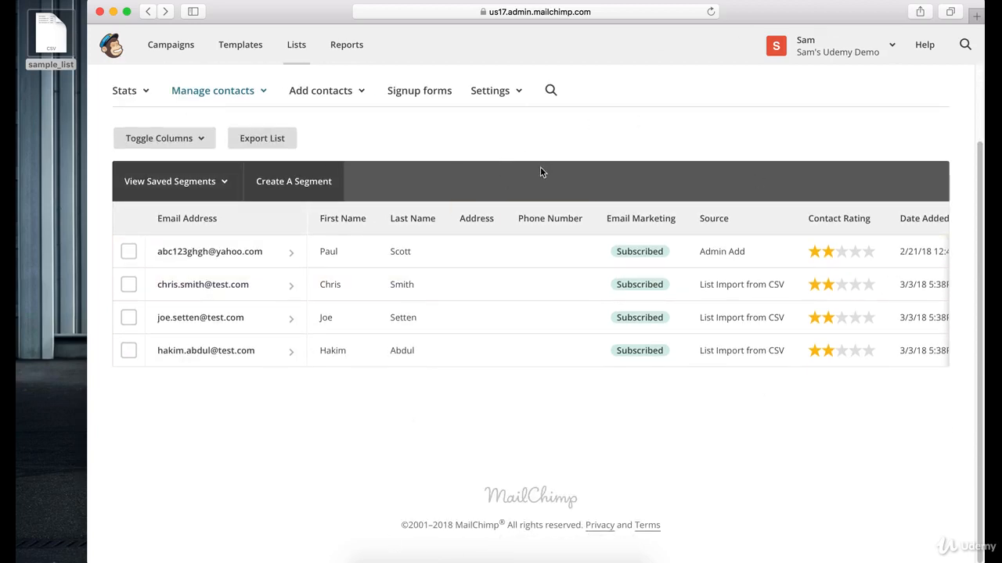
scroll(626, 205, "up", 3)
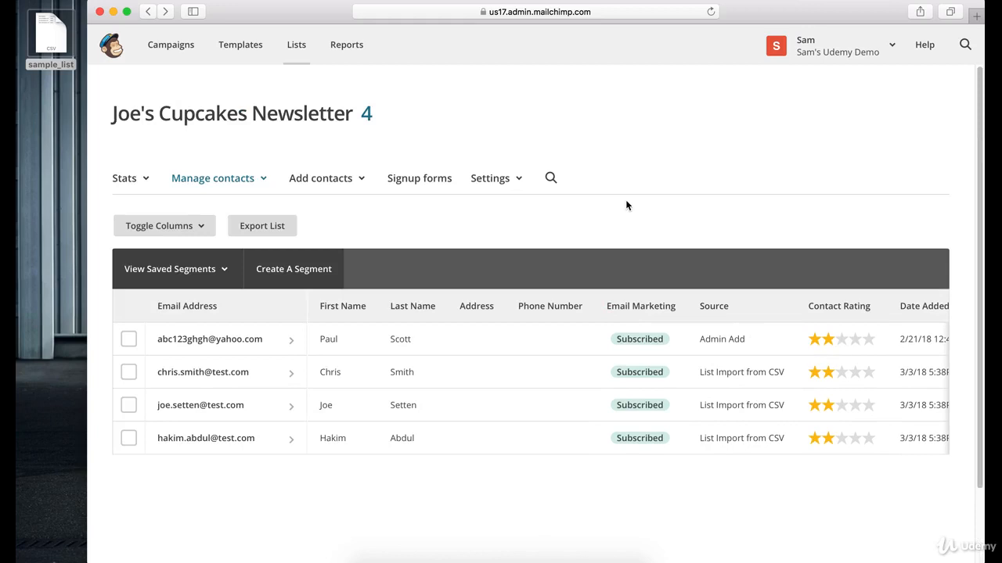